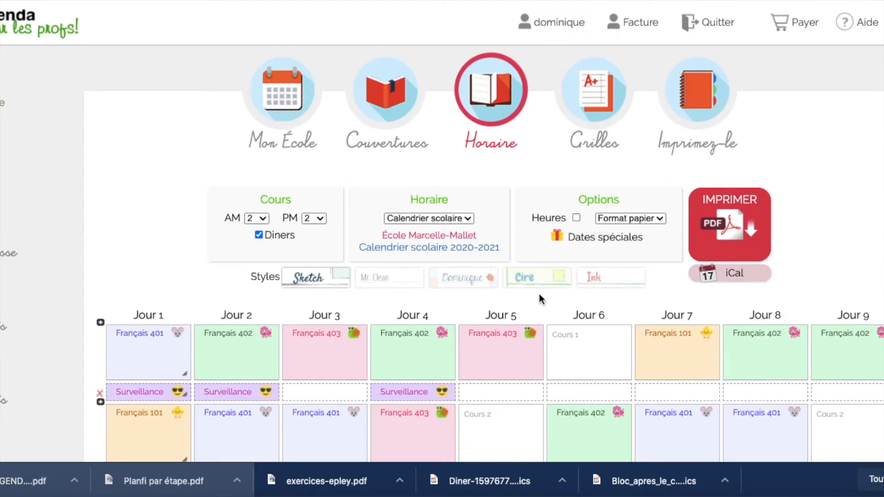
# - Open the customization settings of the Sketch style for the schedule and look over its font choices
pyautogui.scroll(-5, 405, 318)
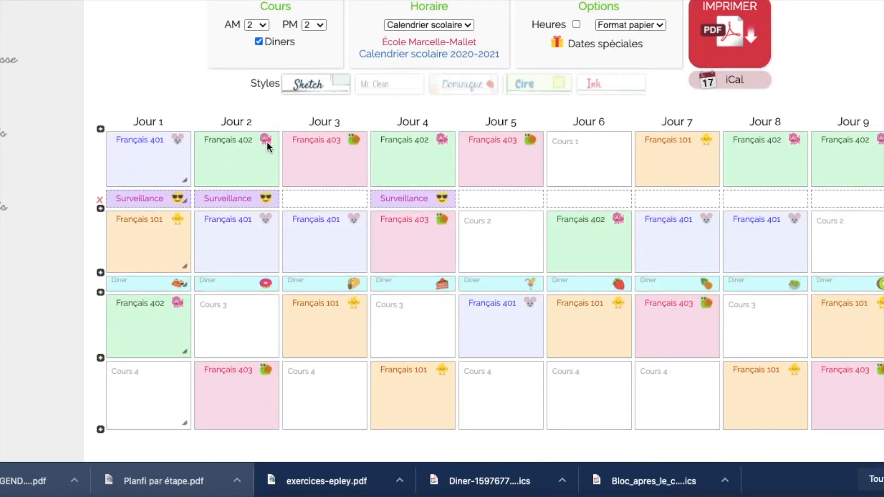
pyautogui.scroll(3, 267, 143)
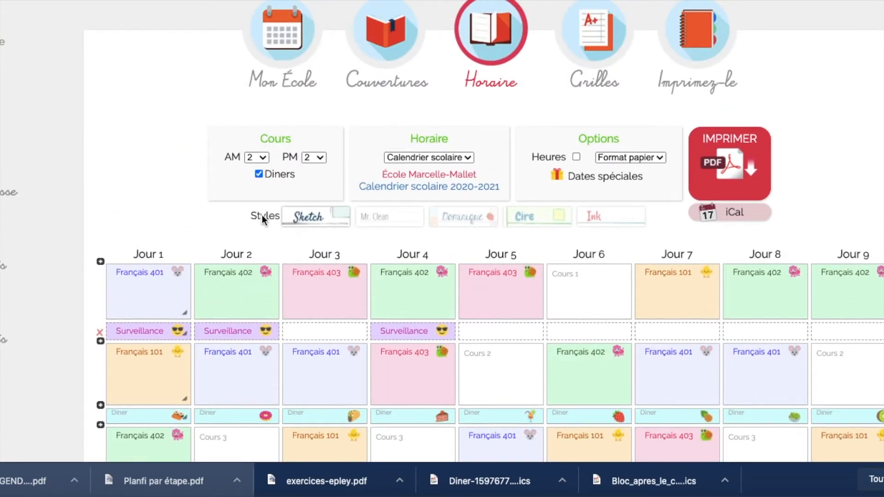
pyautogui.click(295, 221)
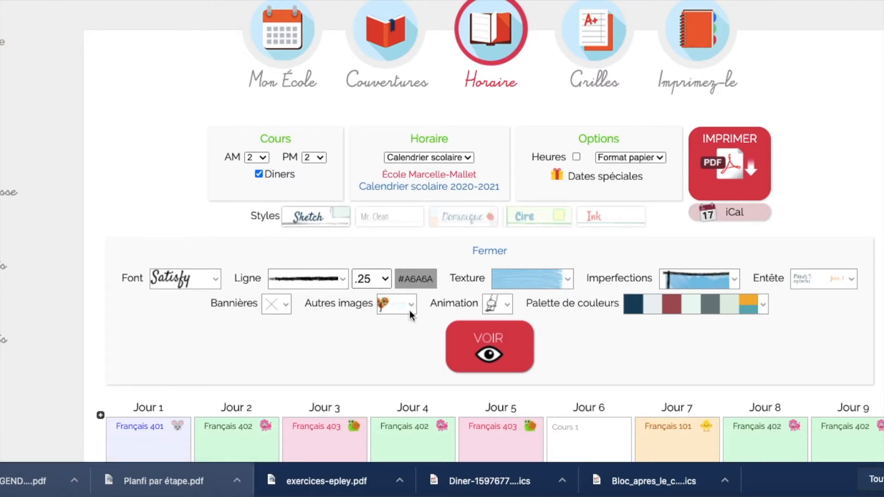
pyautogui.click(216, 280)
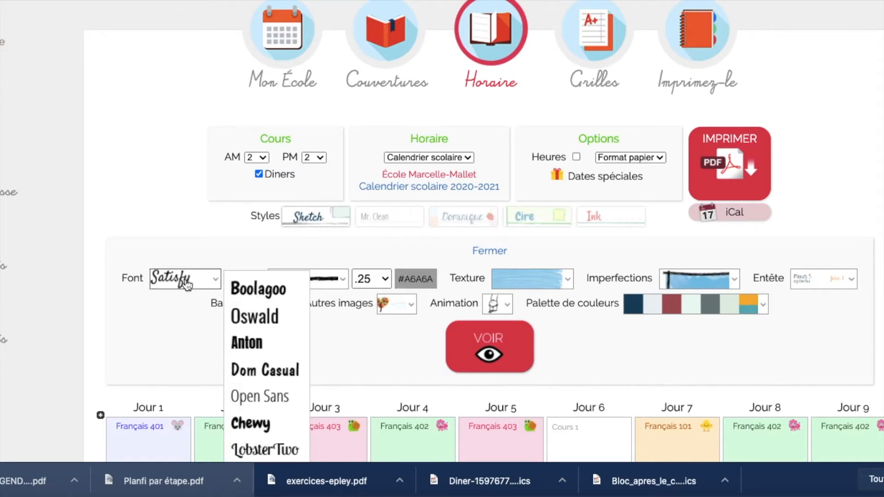
pyautogui.click(172, 323)
# - Preview the agenda in the Sketch style and examine the font on the Jeudi 27 and Vendredi 28 août page
pyautogui.click(489, 355)
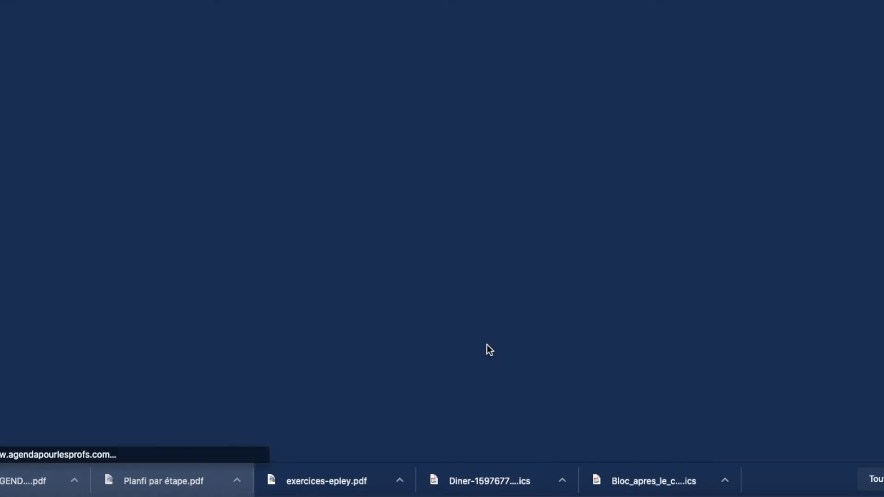
pyautogui.scroll(-5, 451, 271)
pyautogui.scroll(-15, 451, 267)
pyautogui.scroll(-15, 451, 267)
pyautogui.scroll(-15, 451, 271)
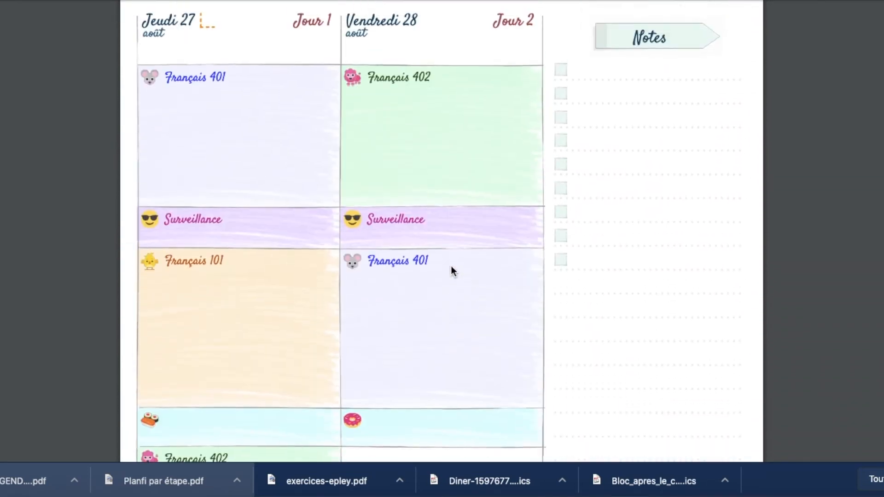
pyautogui.scroll(2, 451, 271)
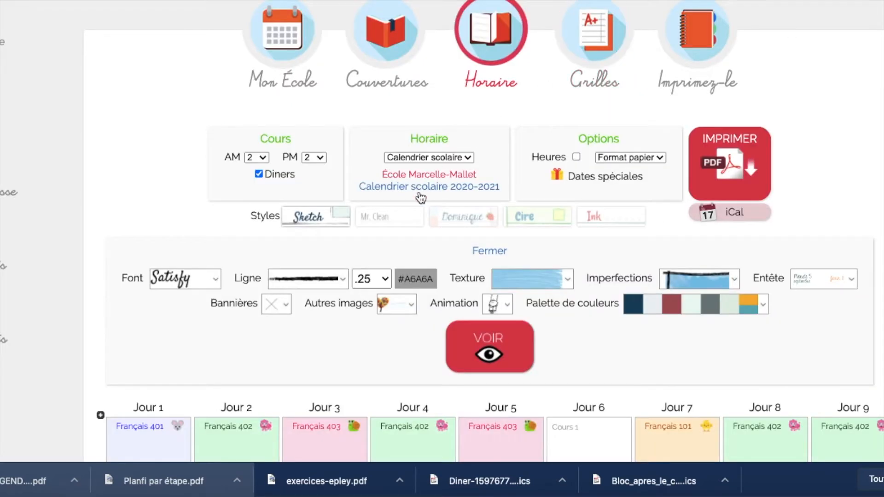
# - Change the Sketch style's font to Typewriter
pyautogui.click(219, 278)
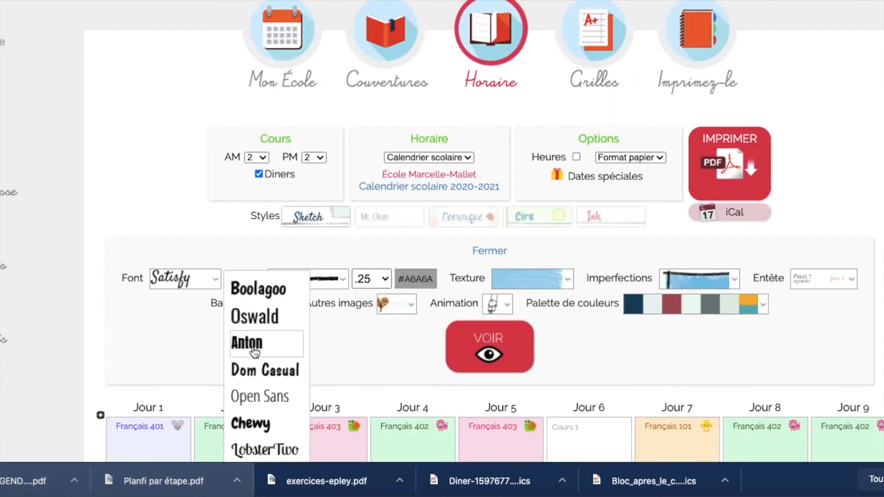
pyautogui.scroll(-5, 262, 389)
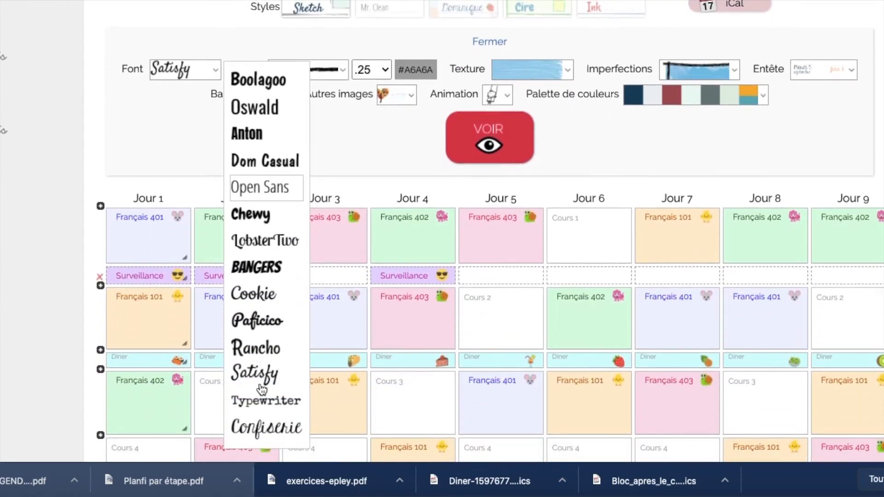
pyautogui.scroll(-1, 262, 389)
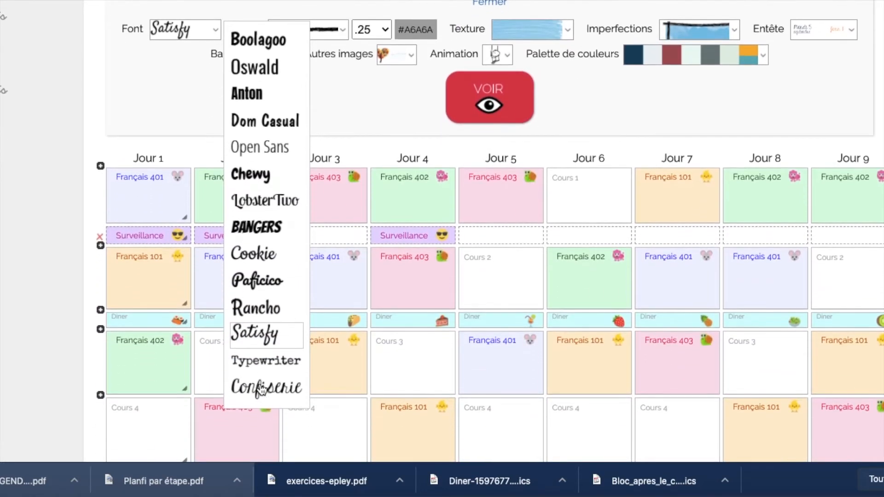
pyautogui.click(289, 365)
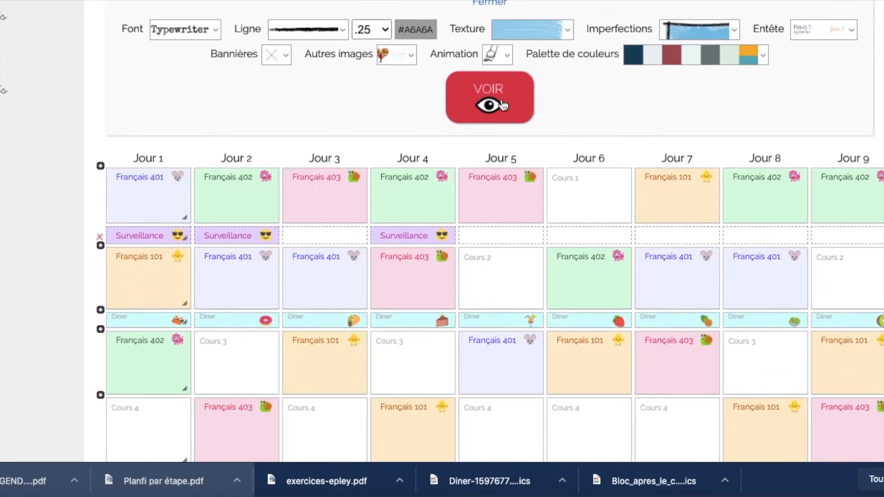
# - Preview the agenda with the Typewriter font, check the Jeudi 27 and Vendredi 28 août page, and return to the style settings
pyautogui.click(523, 113)
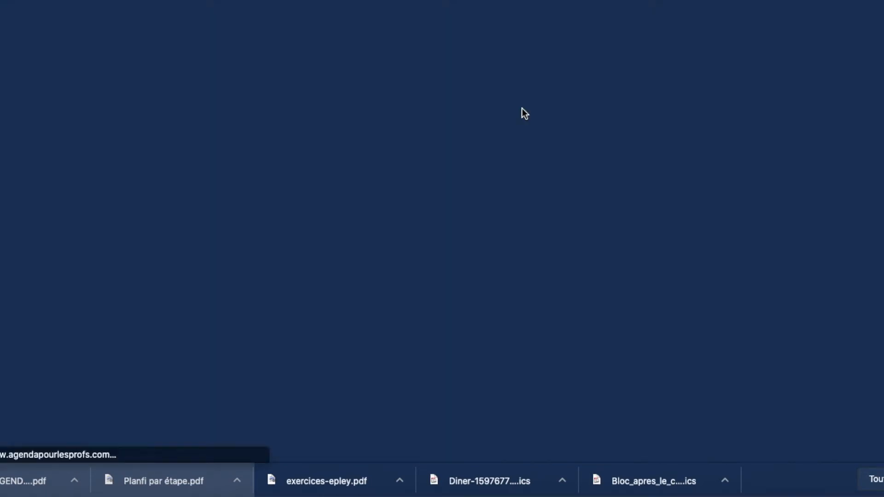
pyautogui.scroll(-10, 534, 316)
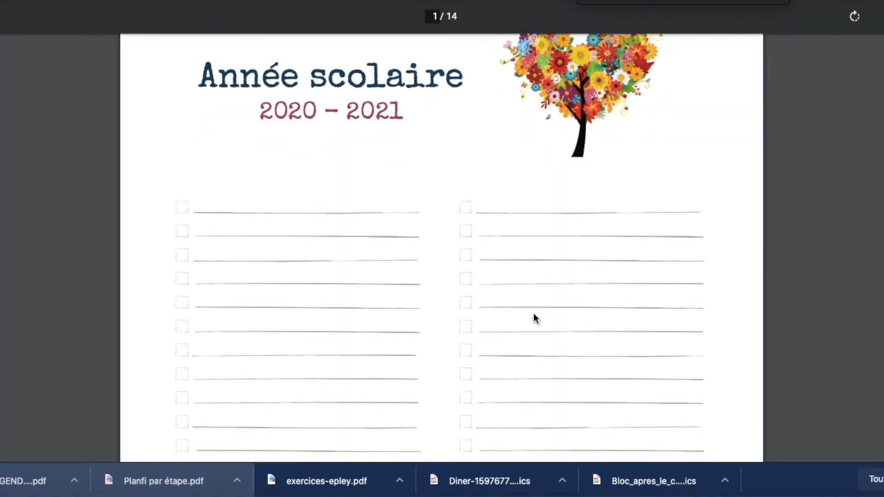
pyautogui.scroll(-20, 534, 315)
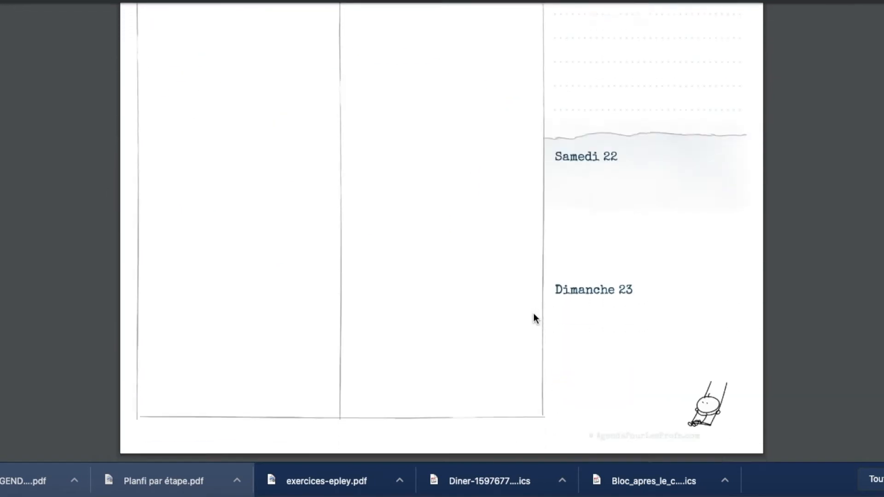
pyautogui.scroll(-12, 533, 314)
pyautogui.scroll(4, 533, 313)
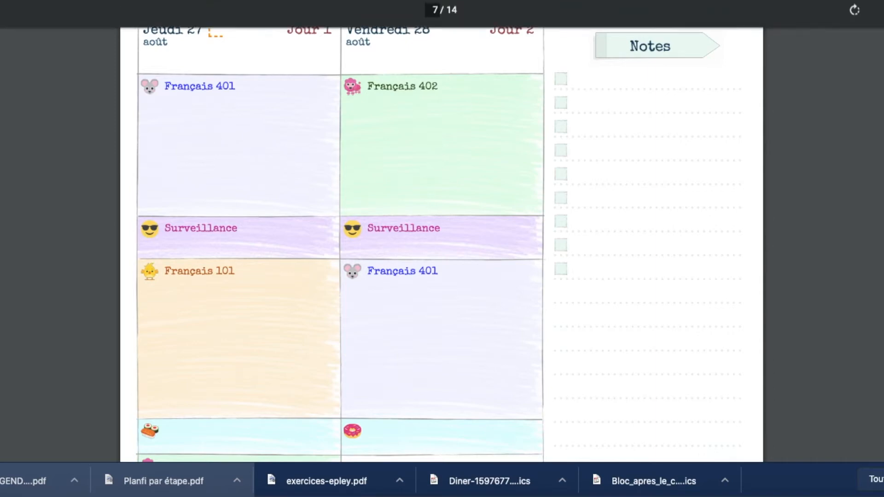
pyautogui.click(433, 0)
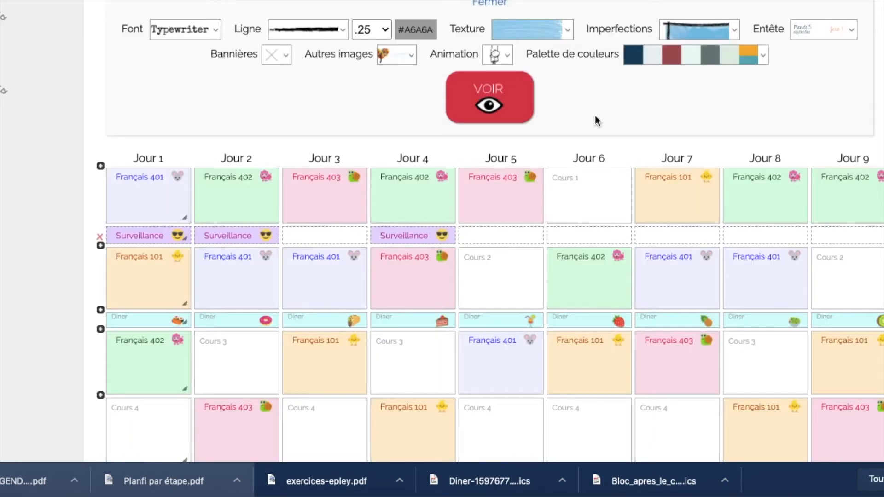
# - Change the Sketch style's texture to the wavy horizontal pattern
pyautogui.scroll(3, 596, 118)
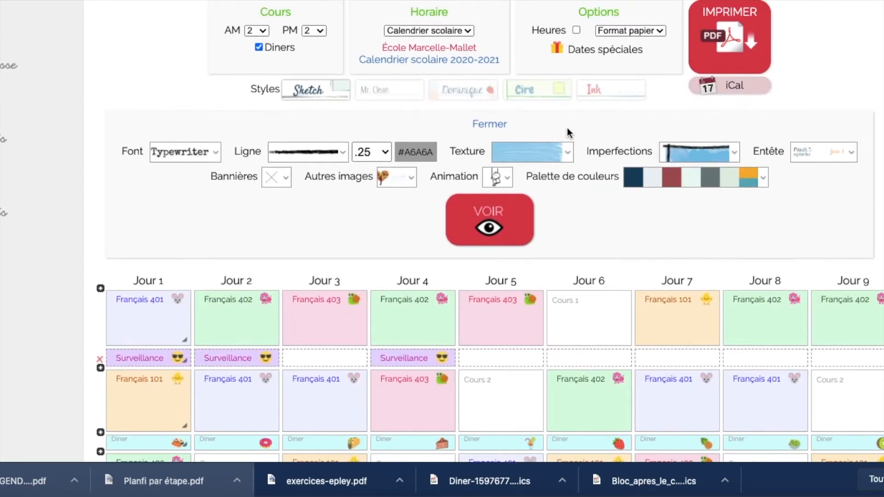
pyautogui.click(569, 153)
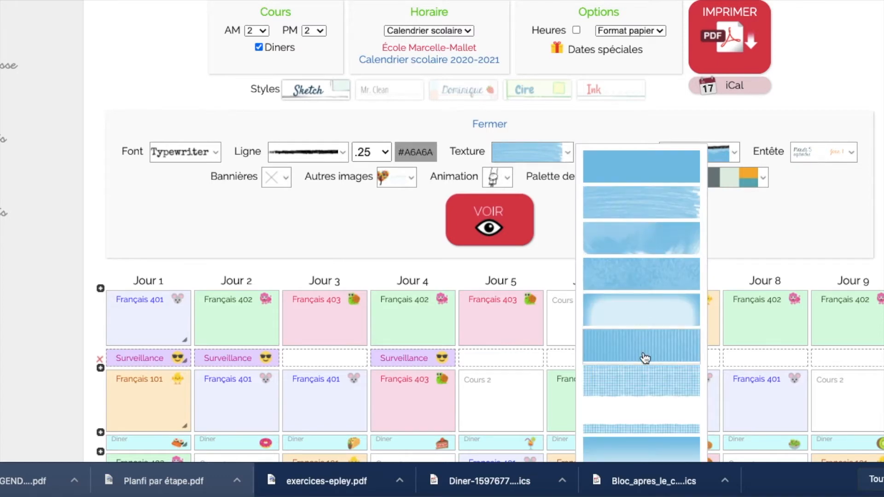
pyautogui.scroll(-3, 641, 352)
pyautogui.scroll(-3, 642, 362)
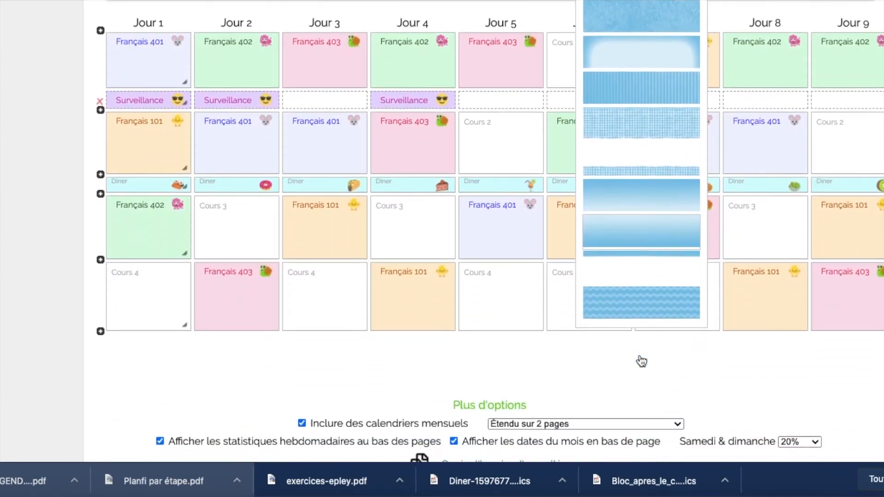
pyautogui.click(639, 340)
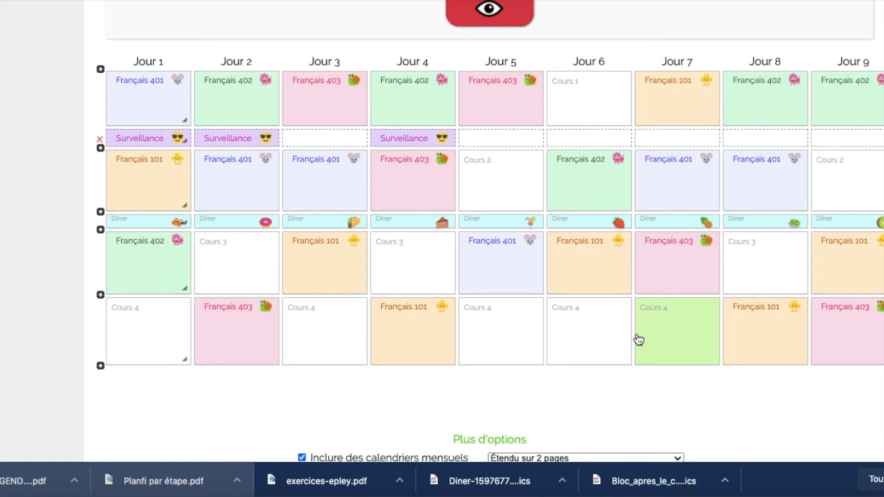
# - Preview the agenda with the wavy texture, examine the course blocks for Jeudi 27 and Vendredi 28 août, and close the preview
pyautogui.scroll(5, 637, 339)
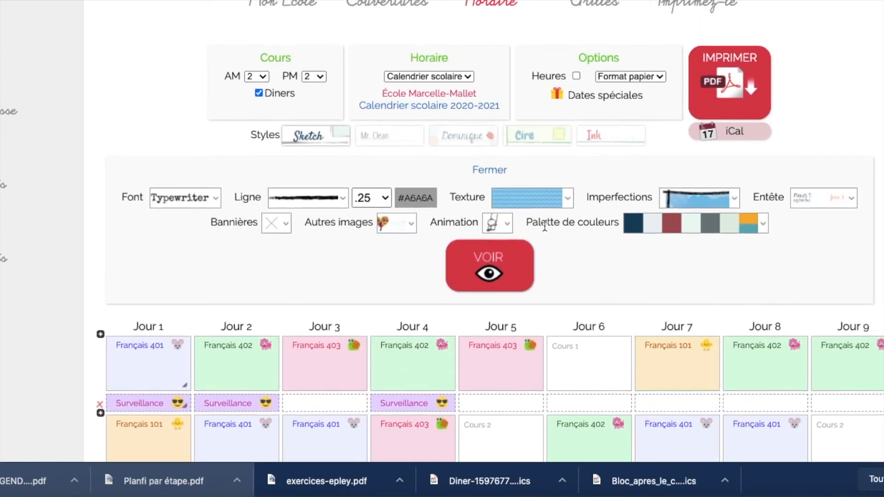
pyautogui.click(513, 277)
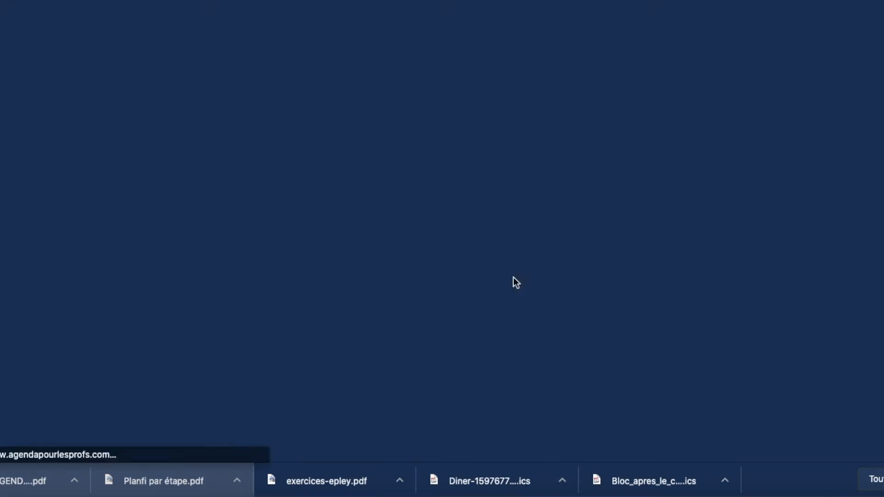
pyautogui.scroll(-10, 552, 288)
pyautogui.scroll(-15, 552, 287)
pyautogui.scroll(-15, 552, 286)
pyautogui.scroll(-2, 551, 285)
pyautogui.scroll(5, 551, 284)
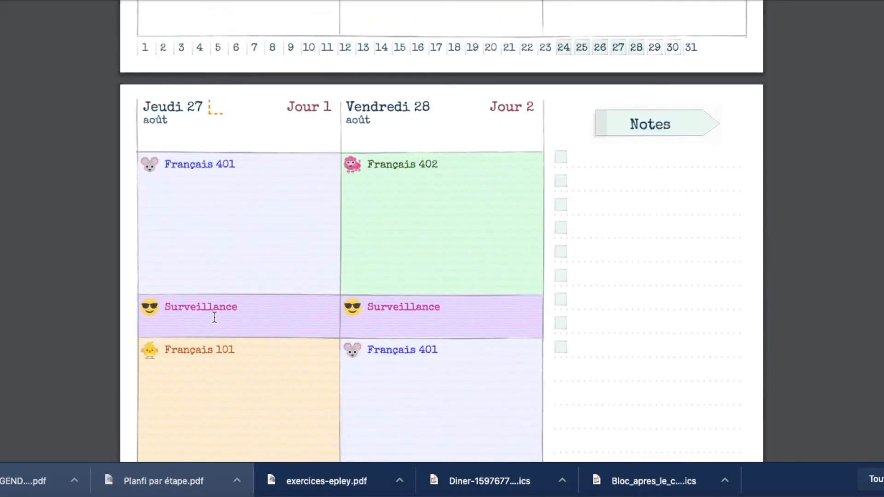
pyautogui.scroll(-2, 257, 395)
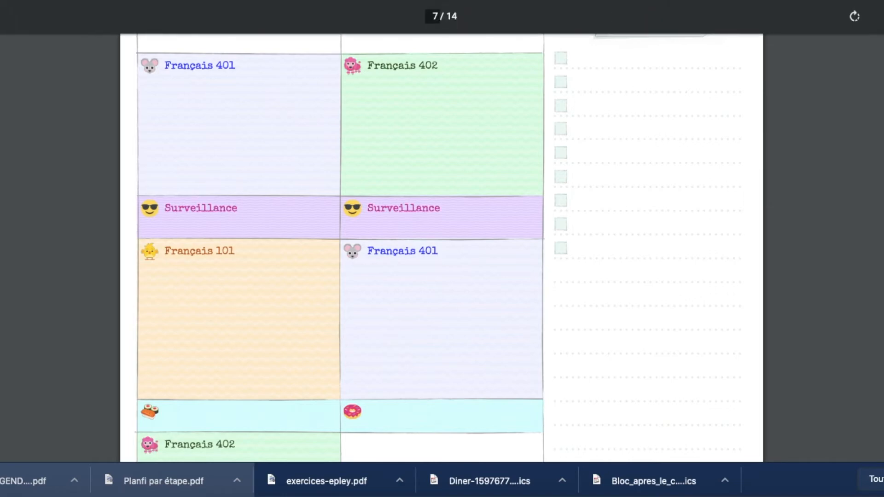
pyautogui.press('super+w')
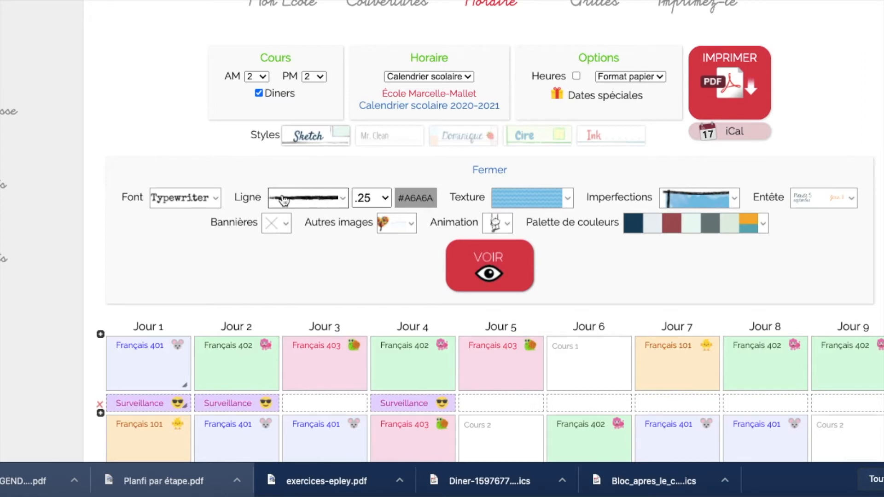
# - Set the Sketch style's lines to the dotted pattern and colour them dark magenta
pyautogui.click(344, 200)
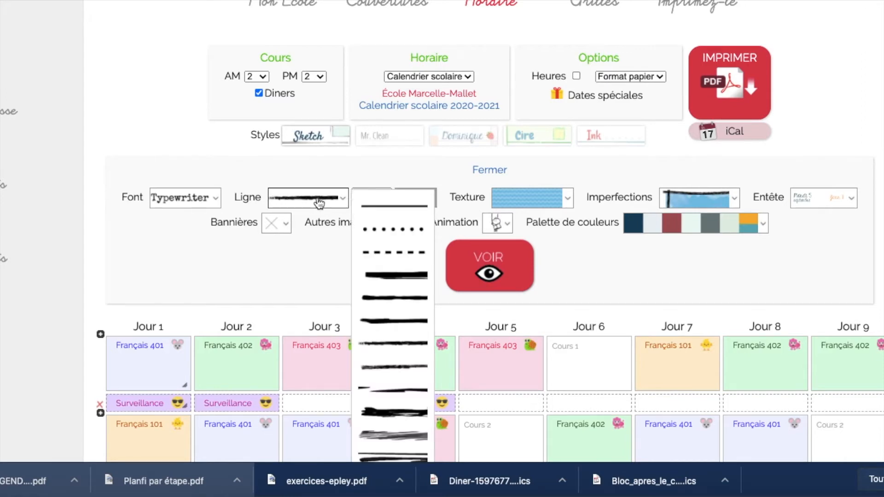
pyautogui.click(388, 231)
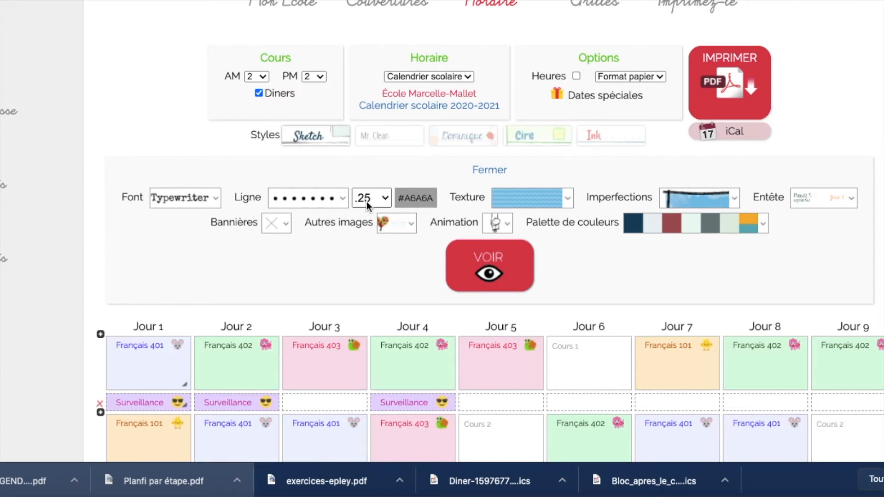
pyautogui.click(418, 198)
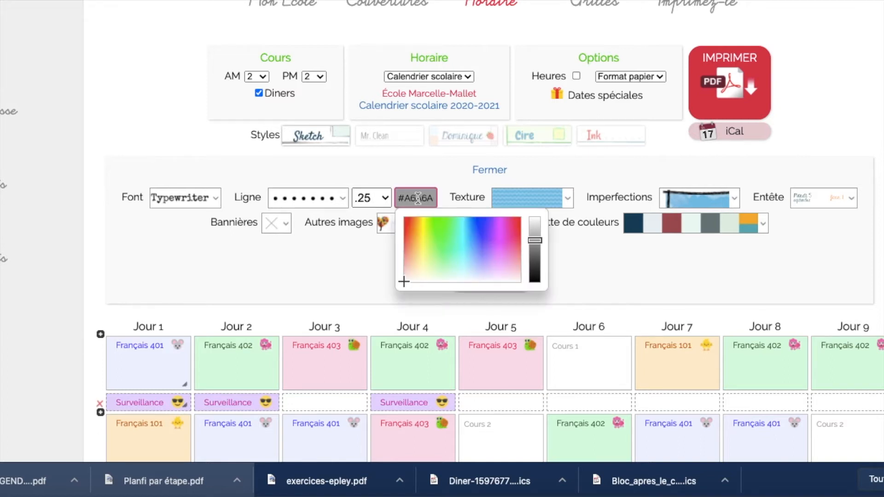
pyautogui.click(508, 249)
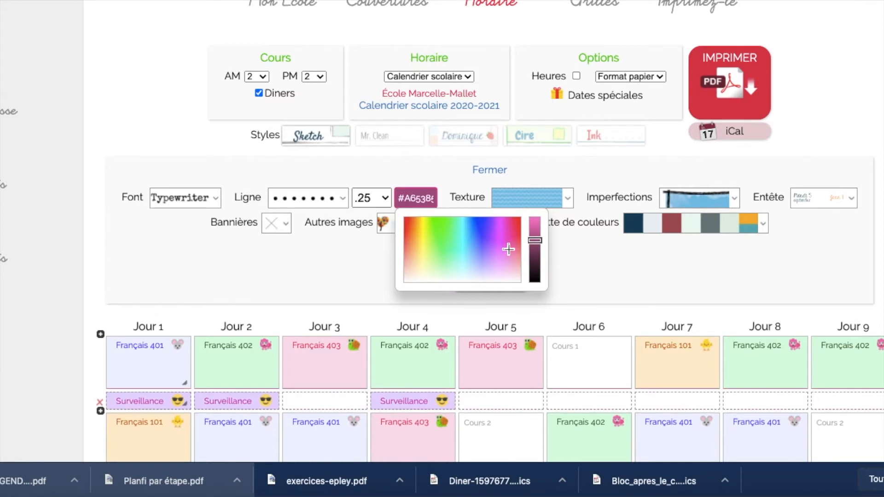
pyautogui.click(510, 237)
pyautogui.click(575, 257)
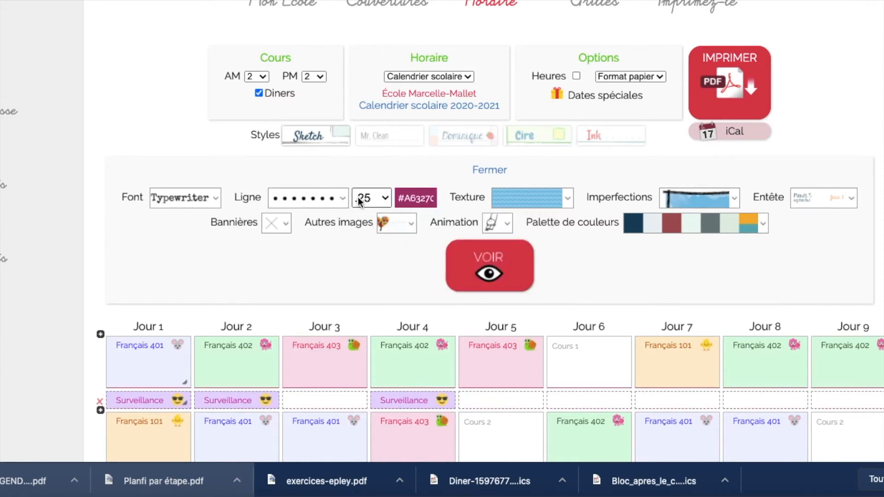
# - Preview the agenda with the dotted magenta lines and inspect a line between the course blocks up close
pyautogui.click(483, 255)
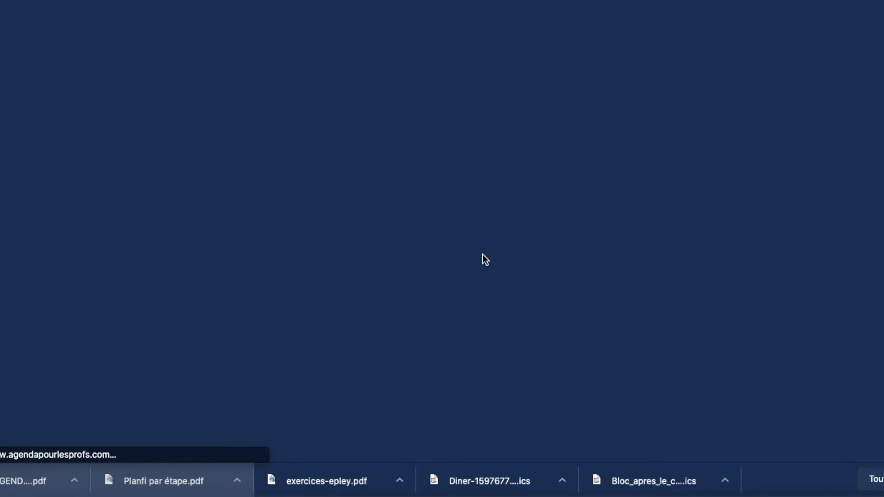
pyautogui.scroll(-5, 483, 254)
pyautogui.scroll(-20, 483, 254)
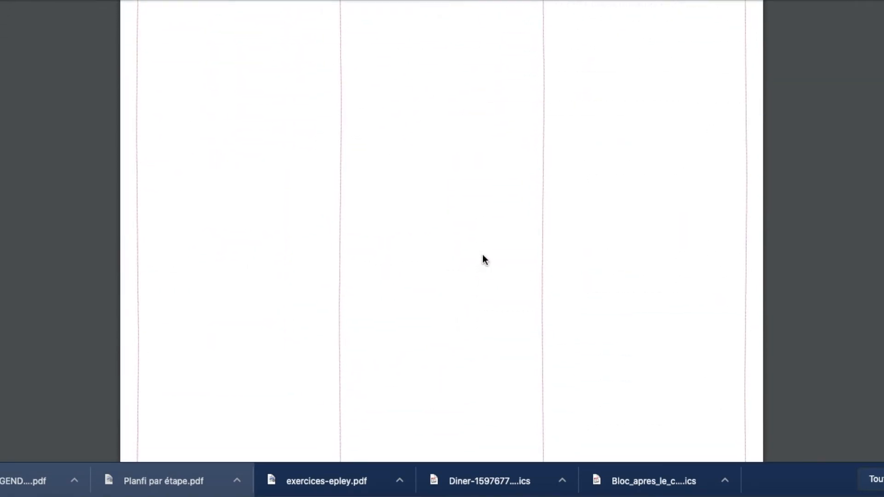
pyautogui.scroll(-15, 482, 254)
pyautogui.scroll(8, 482, 254)
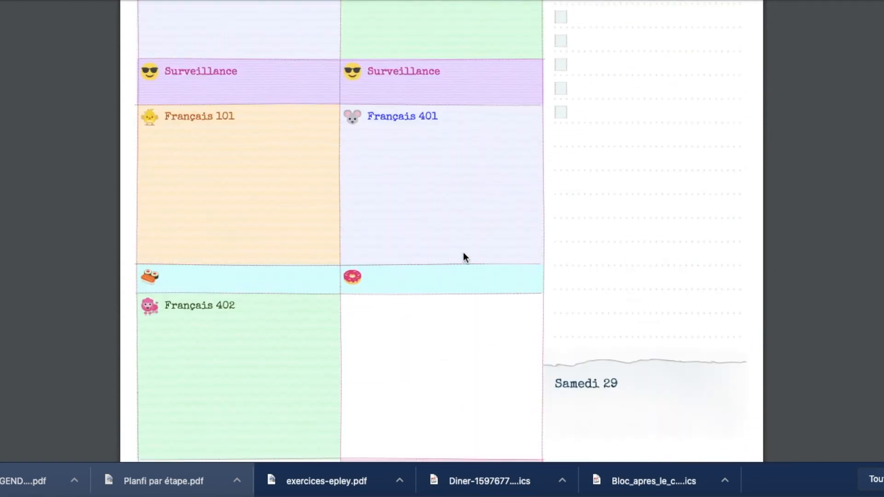
pyautogui.scroll(10, 331, 159)
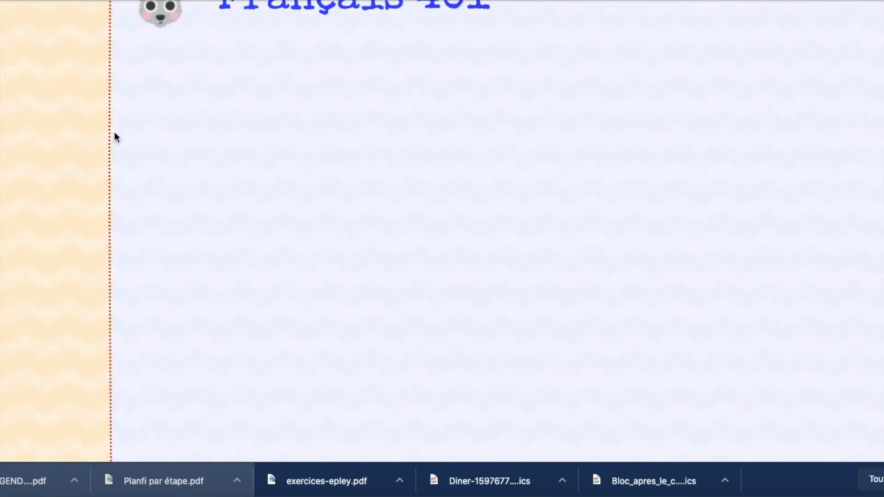
pyautogui.scroll(-10, 117, 227)
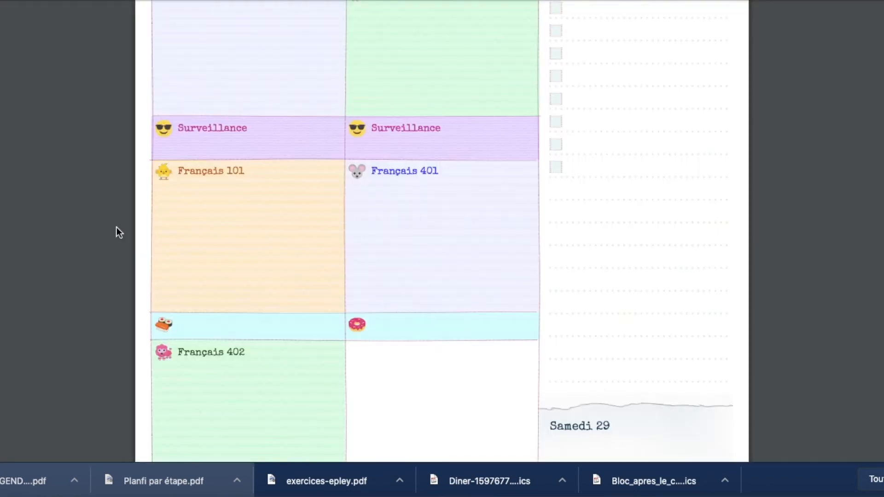
# - Examine the dotted lines and wavy texture on the Jeudi 27 and Vendredi 28 août page, and close the preview
pyautogui.scroll(5, 117, 228)
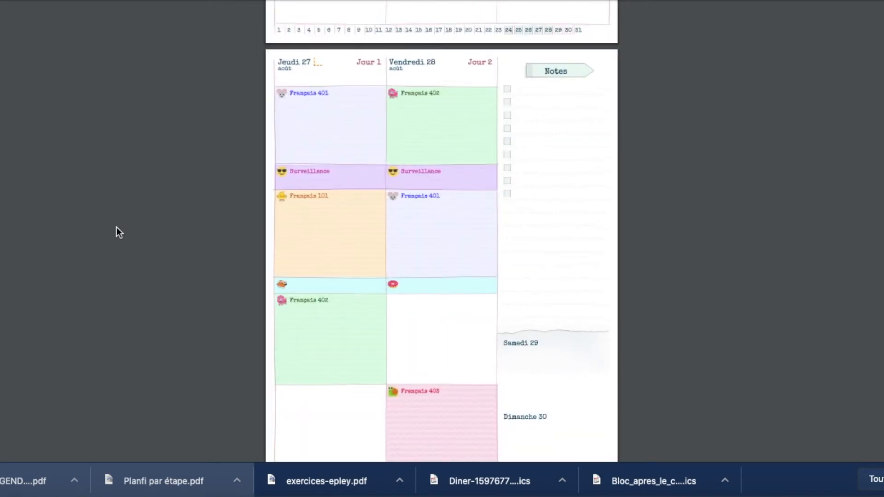
pyautogui.scroll(5, 116, 228)
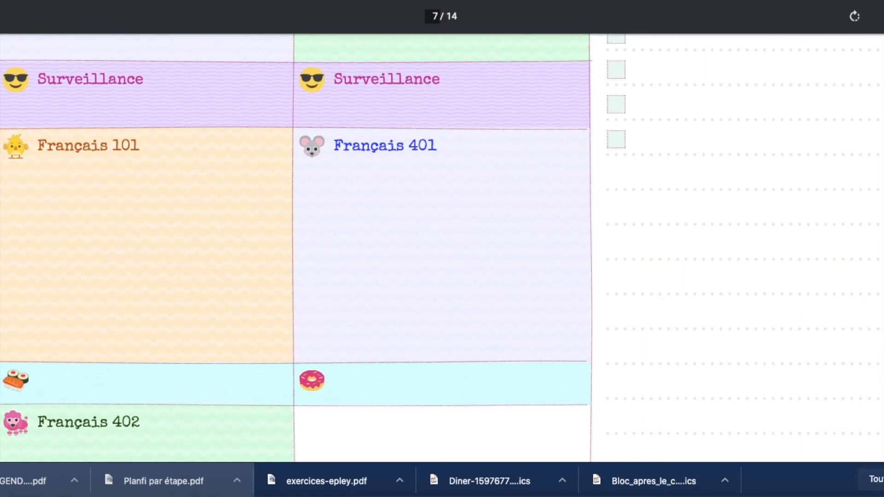
pyautogui.press('super+w')
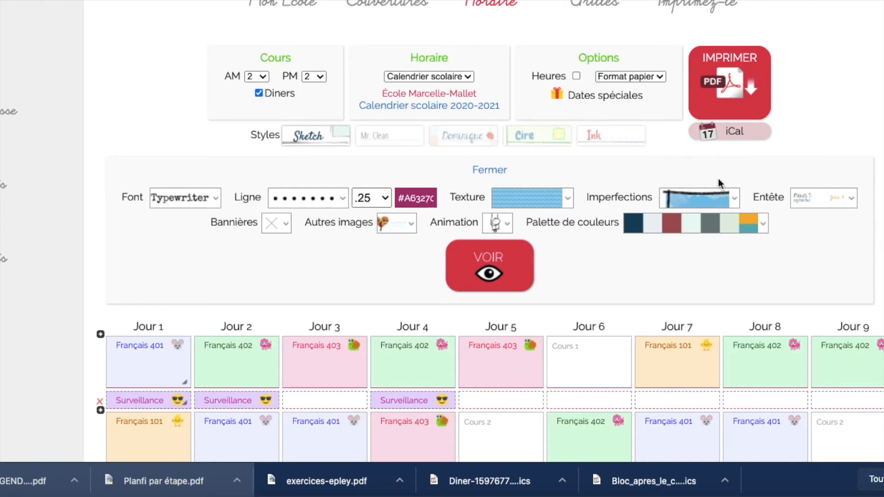
# - Look through the available imperfection levels and day header layouts for the Sketch style
pyautogui.click(734, 200)
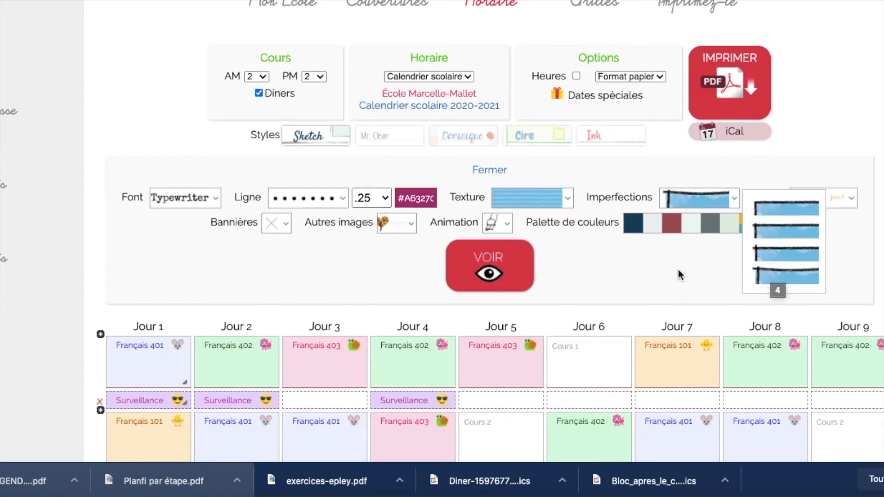
pyautogui.click(849, 202)
pyautogui.hscroll(5, 849, 202)
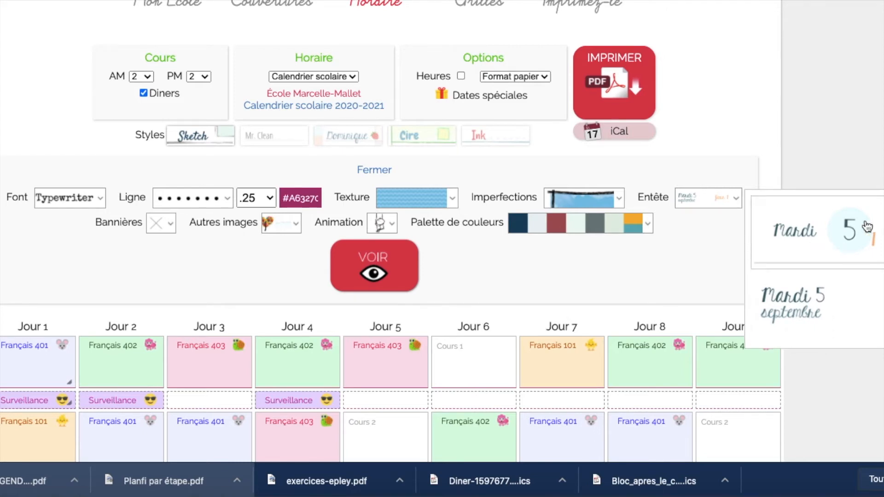
pyautogui.hscroll(-3, 665, 221)
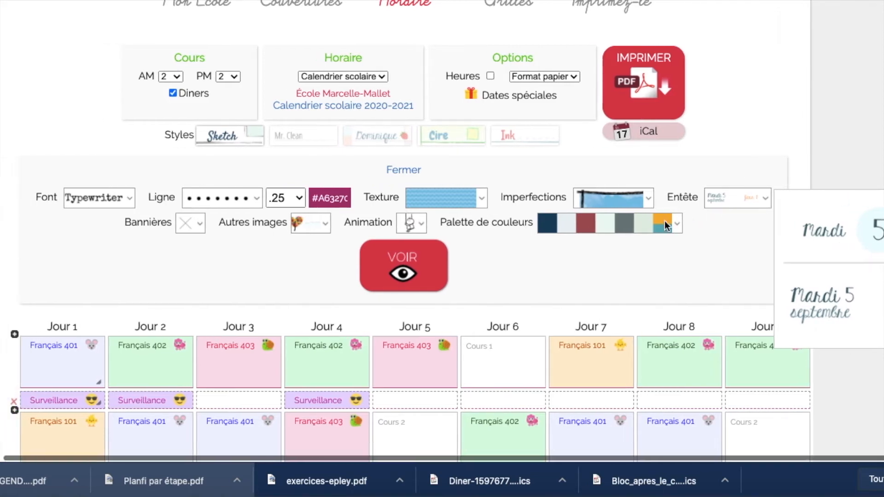
# - Give the Sketch style the red, light blue and yellow colour palette and the watermelon banner
pyautogui.click(741, 224)
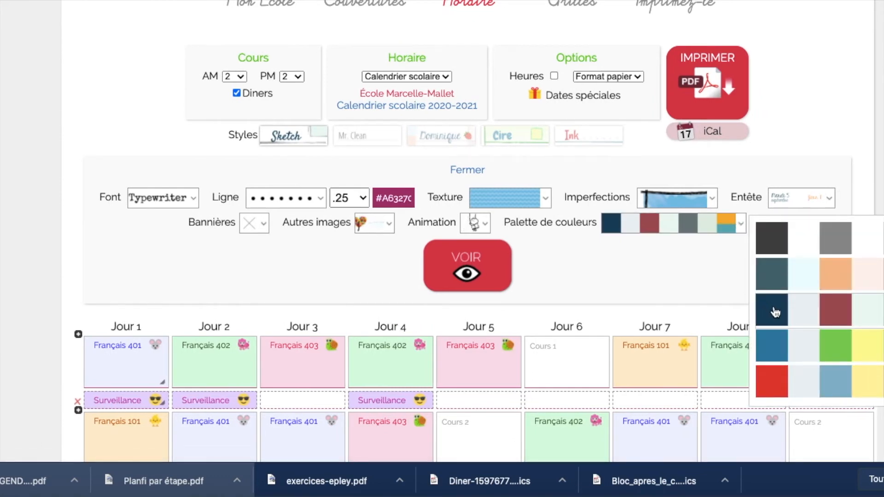
pyautogui.click(775, 393)
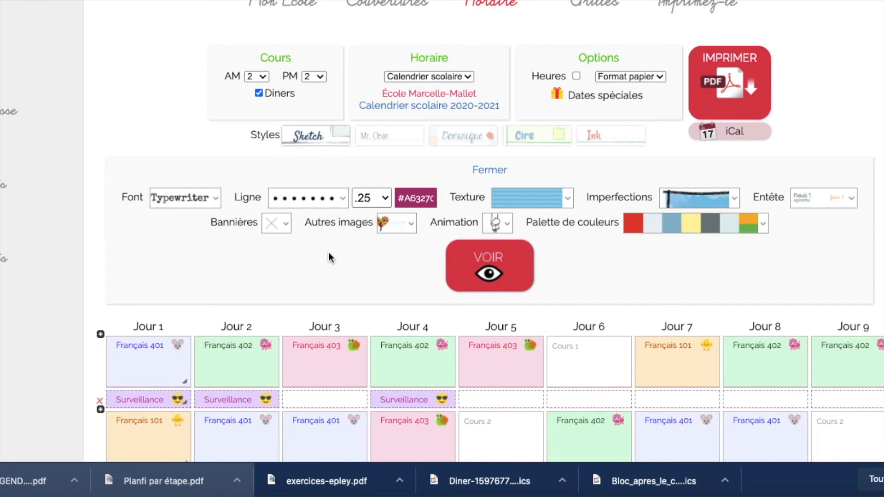
pyautogui.click(285, 224)
pyautogui.click(319, 368)
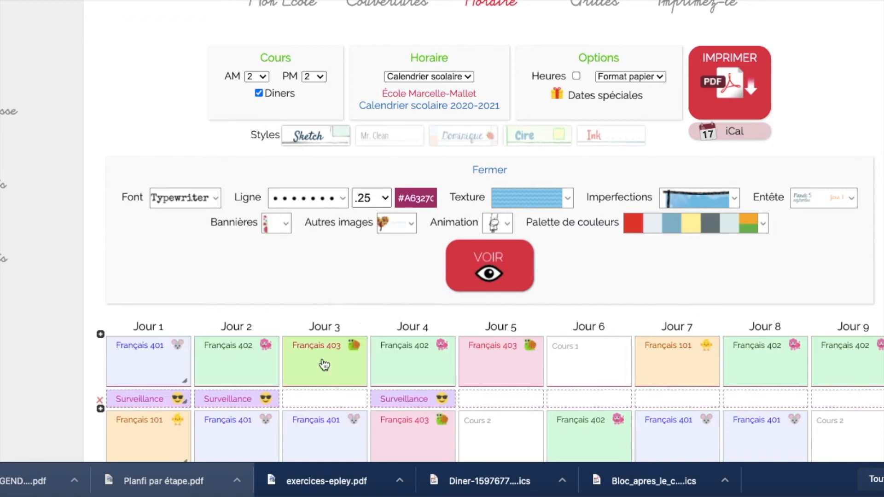
# - Preview the agenda with the new palette, check the Année scolaire title page, and close the preview
pyautogui.click(502, 279)
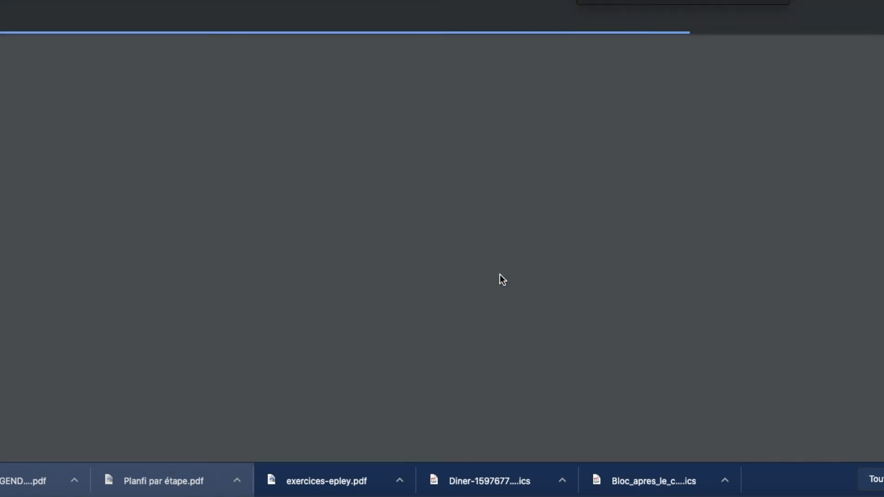
pyautogui.scroll(1, 347, 200)
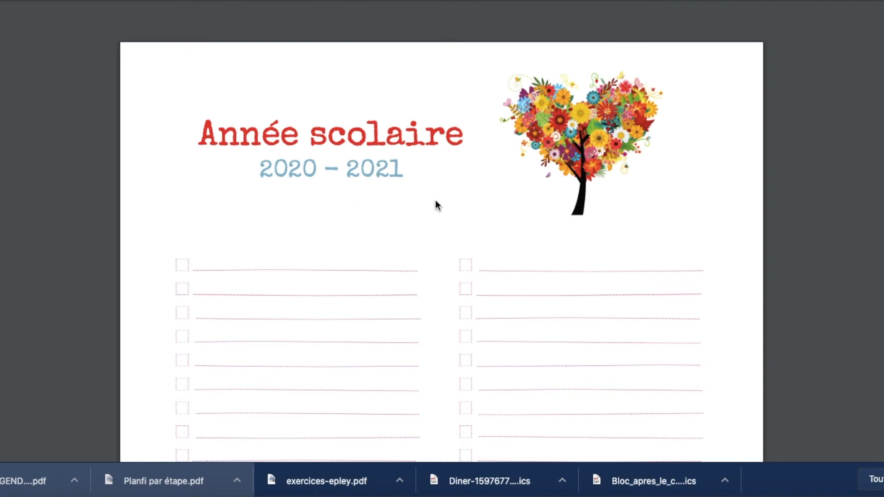
pyautogui.click(198, 0)
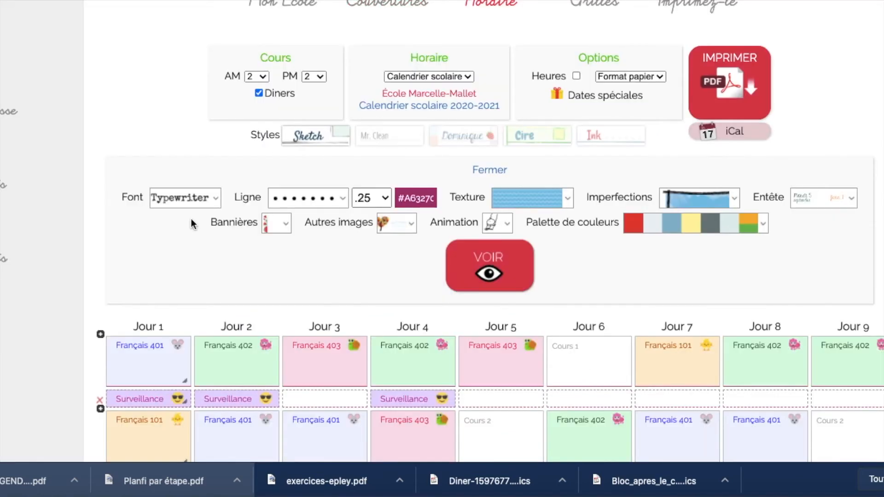
# - Change the Sketch style's font to Rancho
pyautogui.click(209, 199)
pyautogui.scroll(-3, 254, 268)
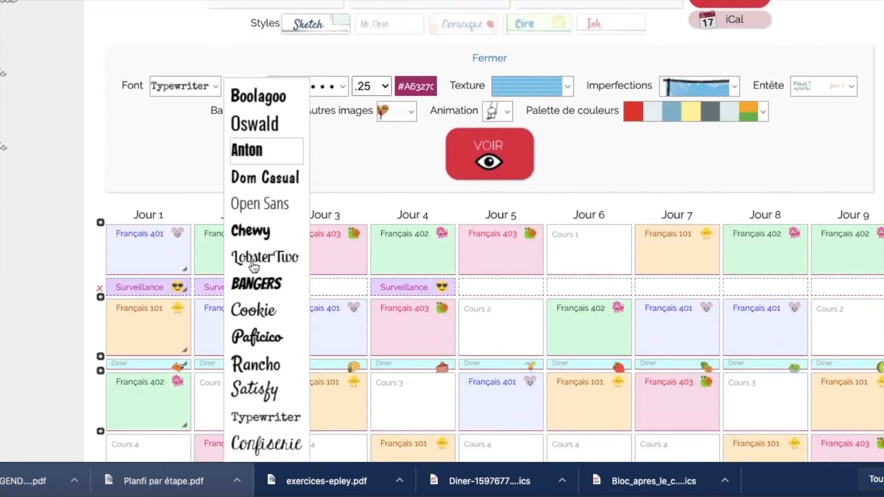
pyautogui.scroll(-2, 253, 267)
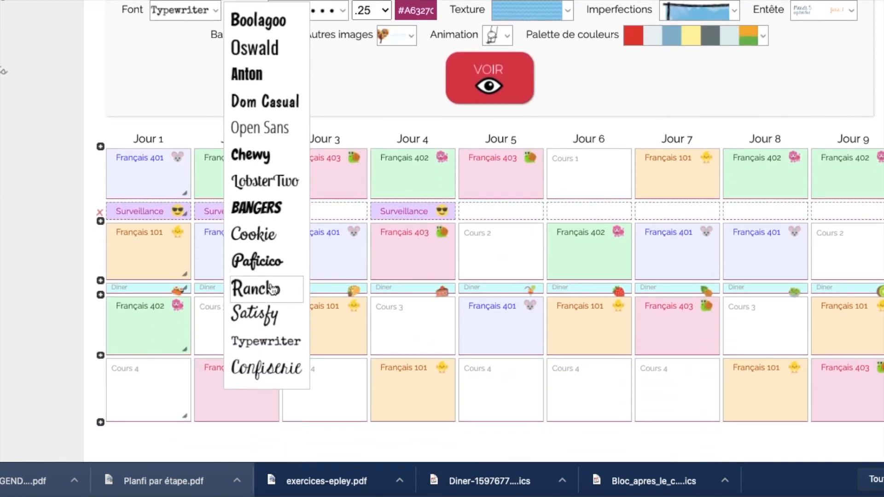
pyautogui.click(255, 288)
pyautogui.scroll(4, 525, 208)
# - Preview the agenda in Rancho and examine the pages from the title page to the Jeudi 27 and Vendredi 28 août course blocks
pyautogui.click(526, 208)
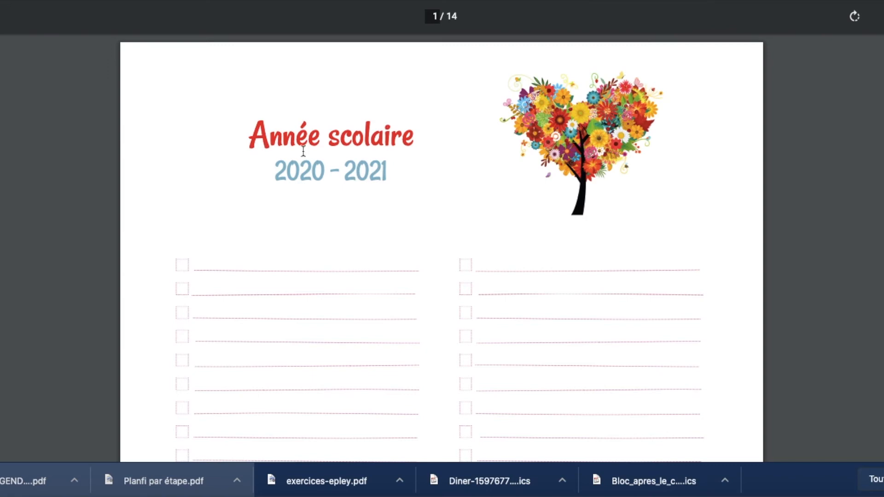
pyautogui.scroll(-20, 376, 220)
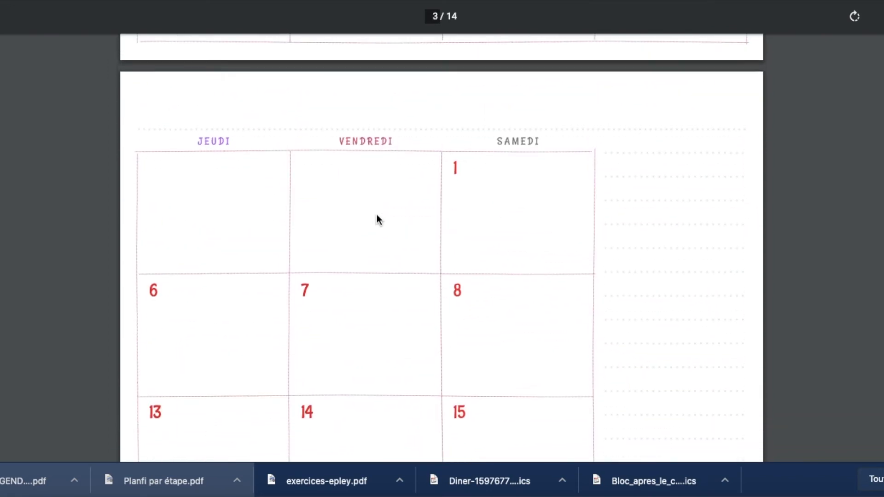
pyautogui.scroll(-20, 377, 220)
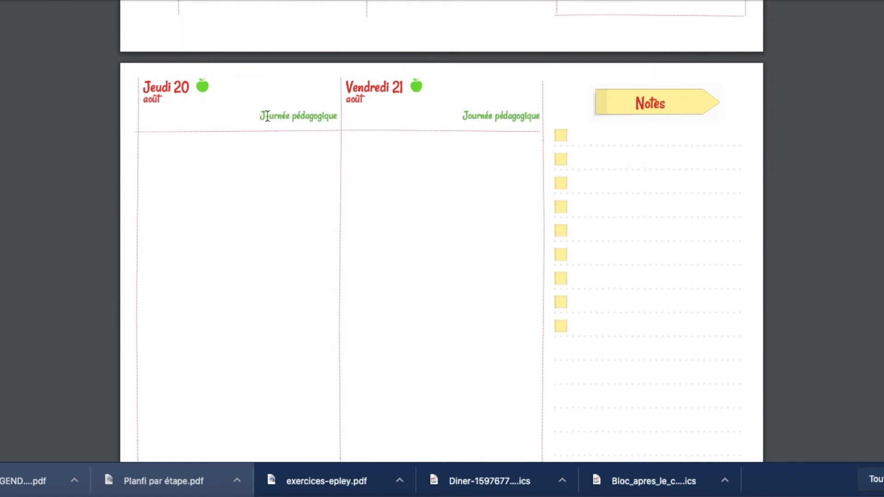
pyautogui.scroll(-20, 399, 144)
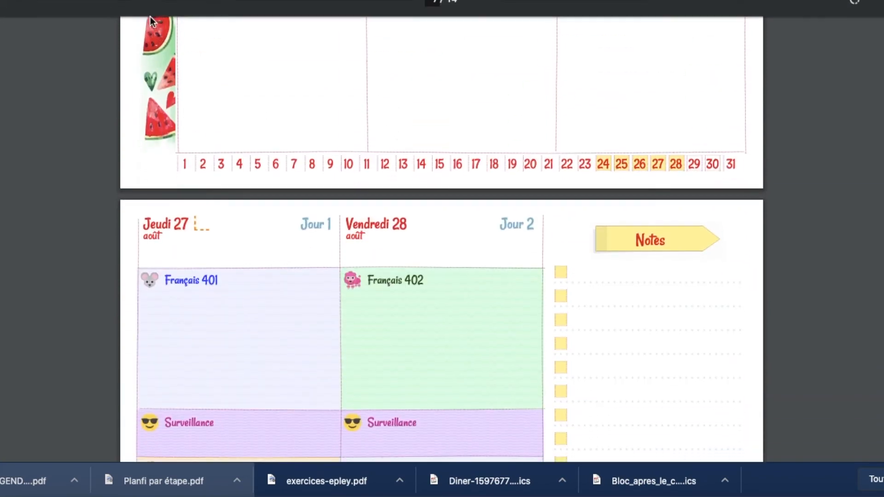
pyautogui.scroll(-5, 312, 179)
pyautogui.scroll(-6, 313, 178)
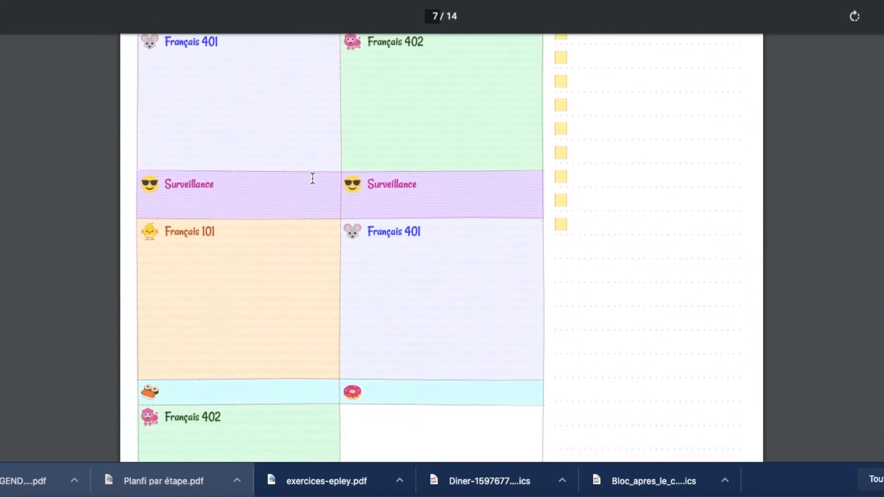
pyautogui.scroll(5, 313, 178)
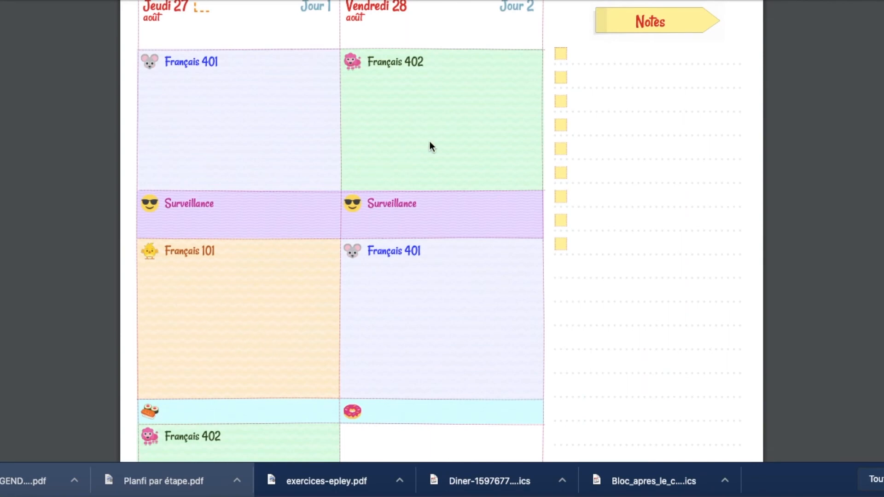
pyautogui.scroll(3, 433, 142)
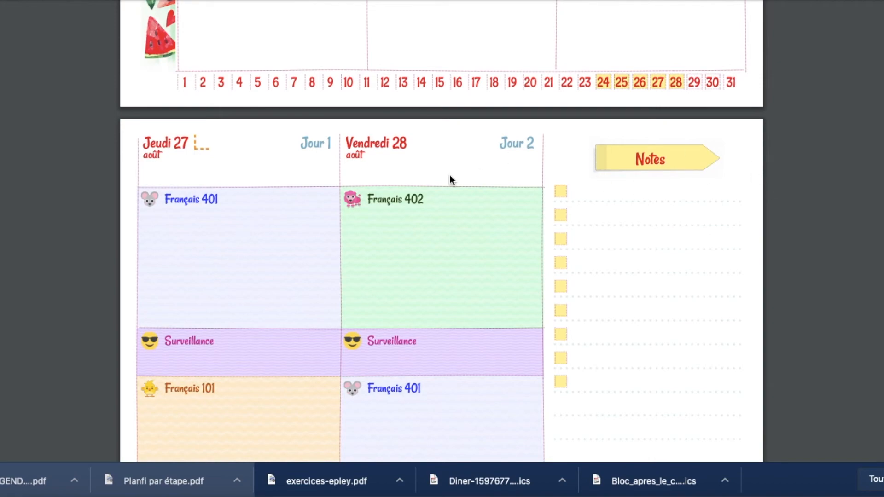
pyautogui.scroll(4, 435, 178)
pyautogui.scroll(-6, 434, 177)
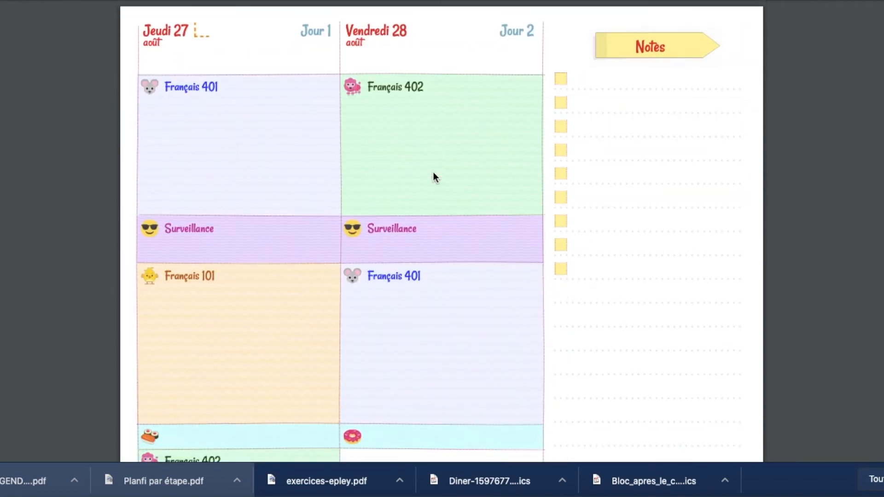
# - Examine the preview pages for Lundi 31 août to Dimanche 6 septembre and return to the schedule page
pyautogui.scroll(-18, 434, 177)
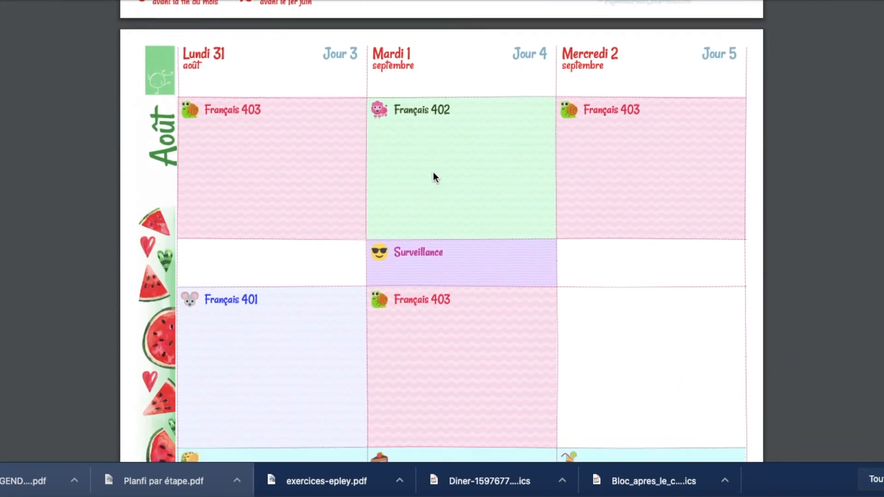
pyautogui.scroll(-14, 433, 172)
pyautogui.scroll(3, 433, 172)
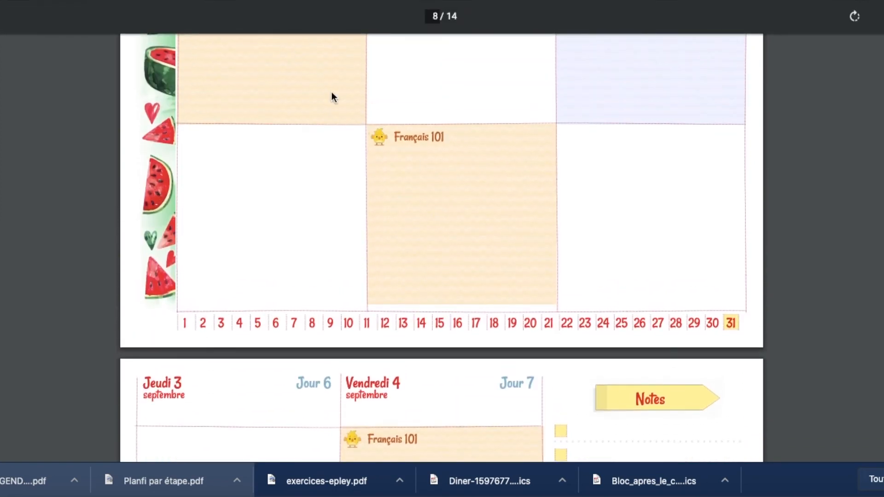
pyautogui.scroll(-14, 332, 93)
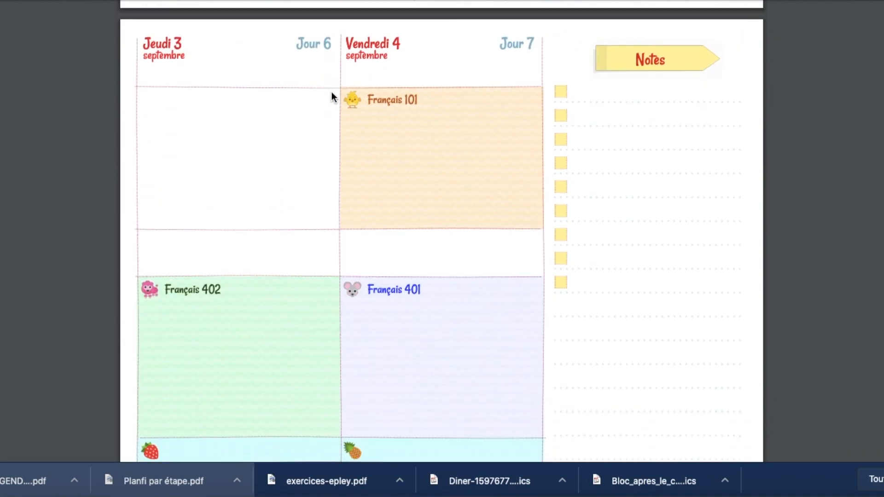
pyautogui.scroll(-2, 331, 96)
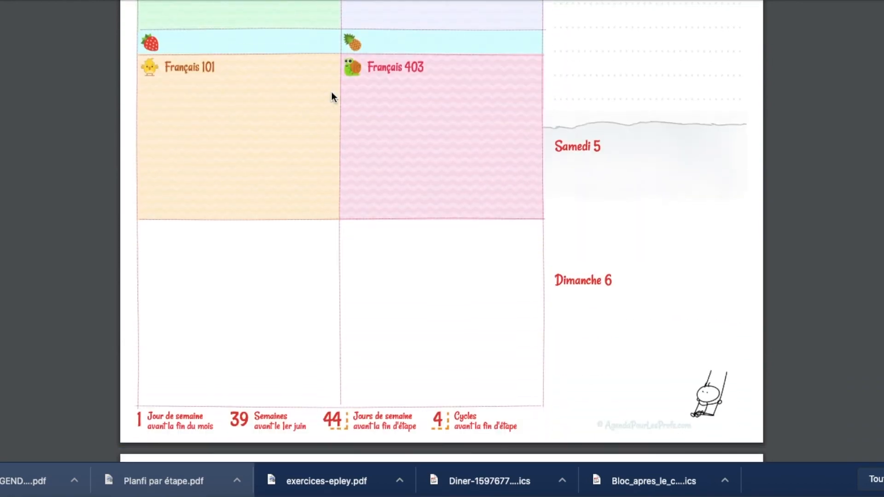
pyautogui.scroll(15, 333, 97)
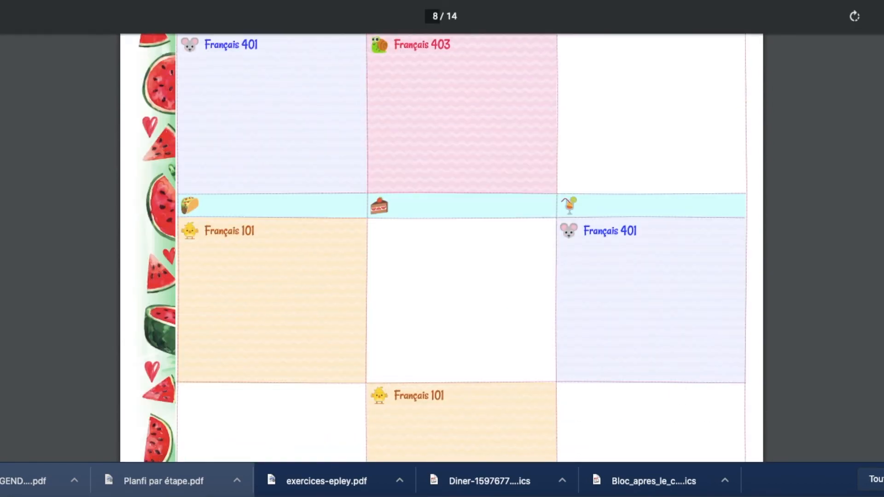
pyautogui.click(684, 0)
pyautogui.click(724, 53)
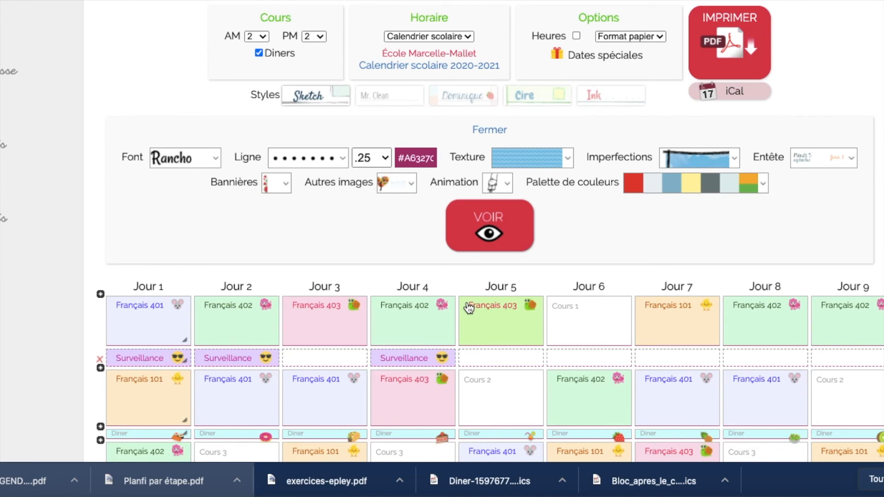
# - Try the Mr. Clean style and switch the agenda to the Dominique style
pyautogui.scroll(-5, 414, 357)
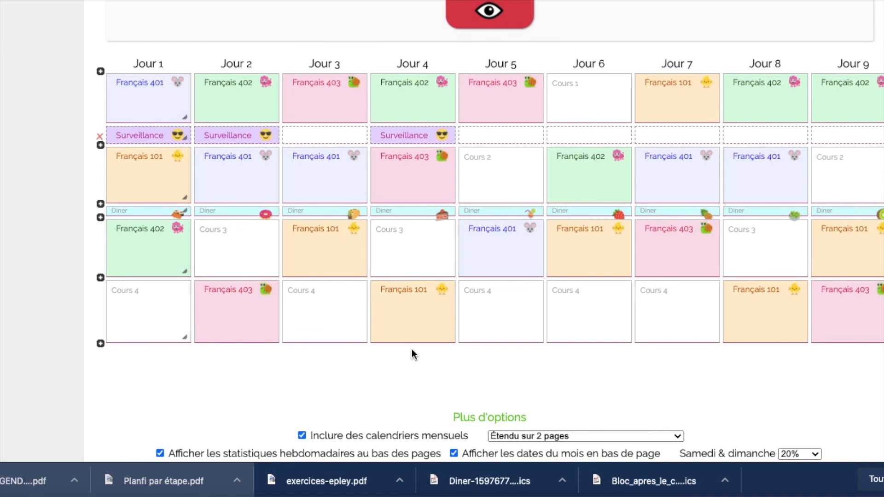
pyautogui.scroll(6, 602, 359)
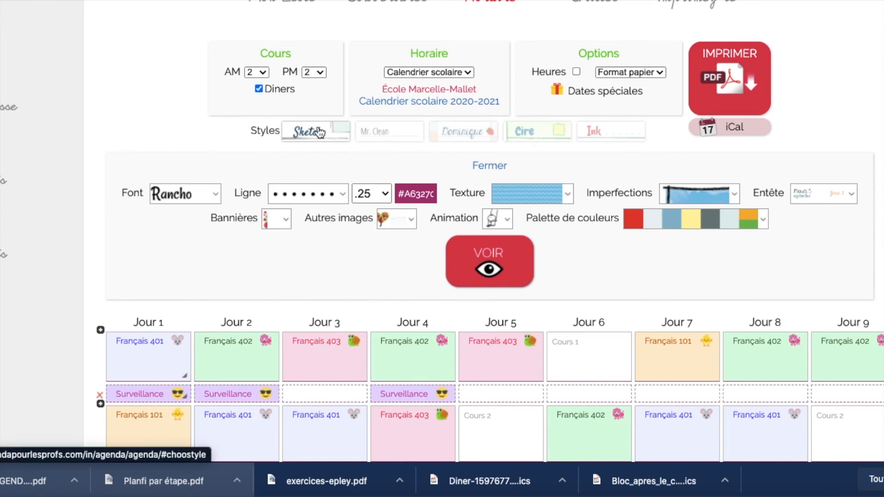
pyautogui.click(383, 132)
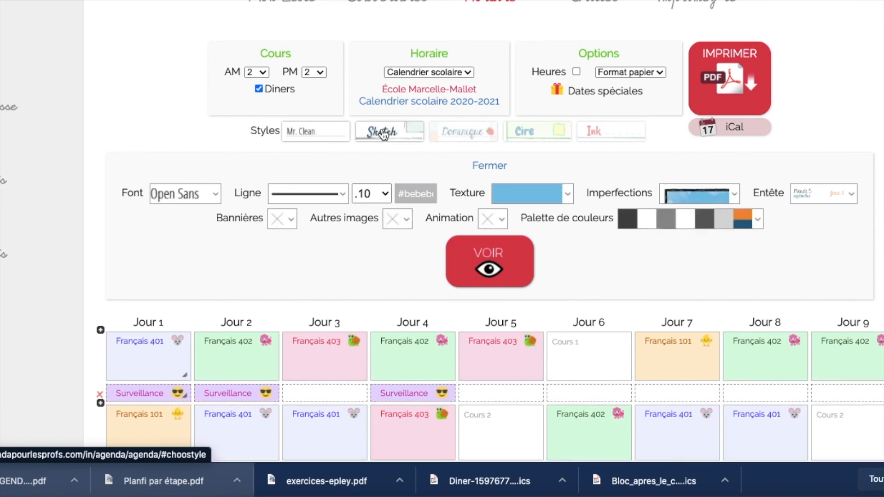
pyautogui.click(450, 133)
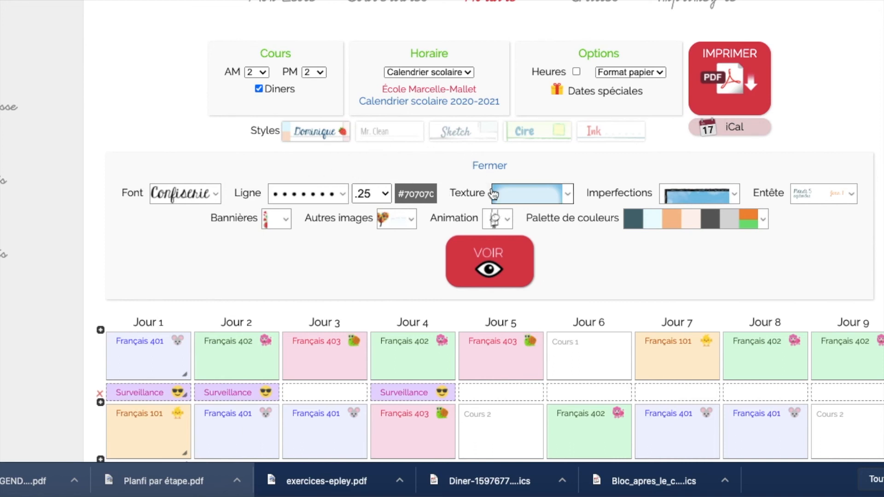
# - Give the Dominique style the colour palette starting with red, light grey, blue and yellow, and the header design with the small date
pyautogui.click(763, 223)
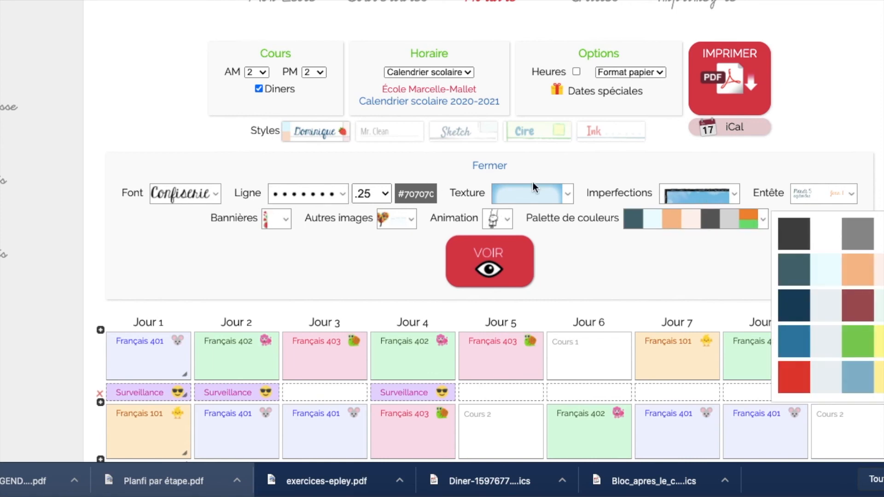
pyautogui.click(808, 384)
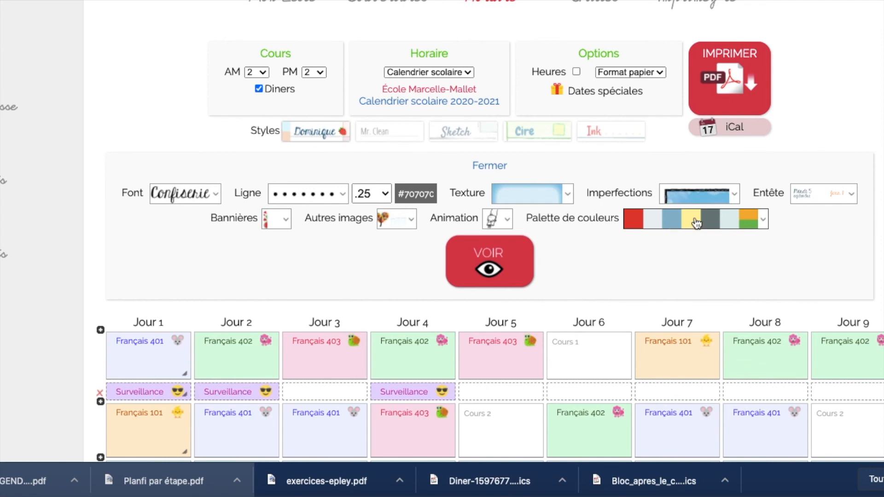
pyautogui.click(812, 195)
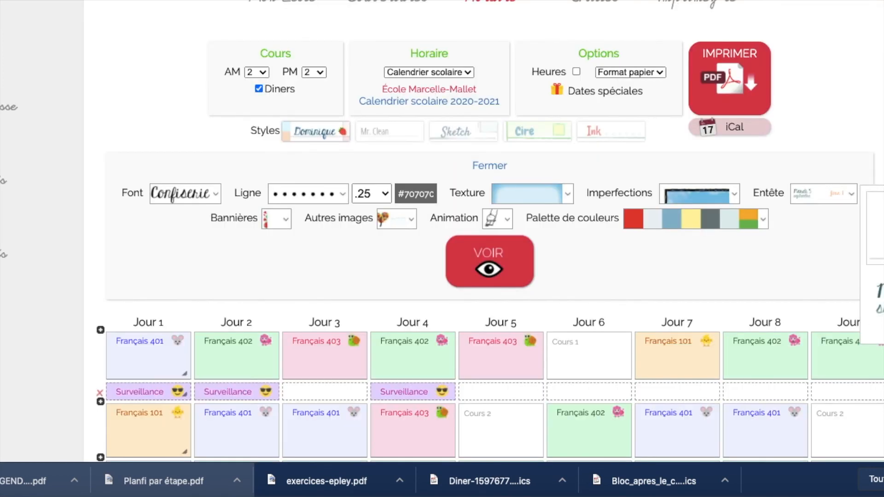
pyautogui.click(879, 229)
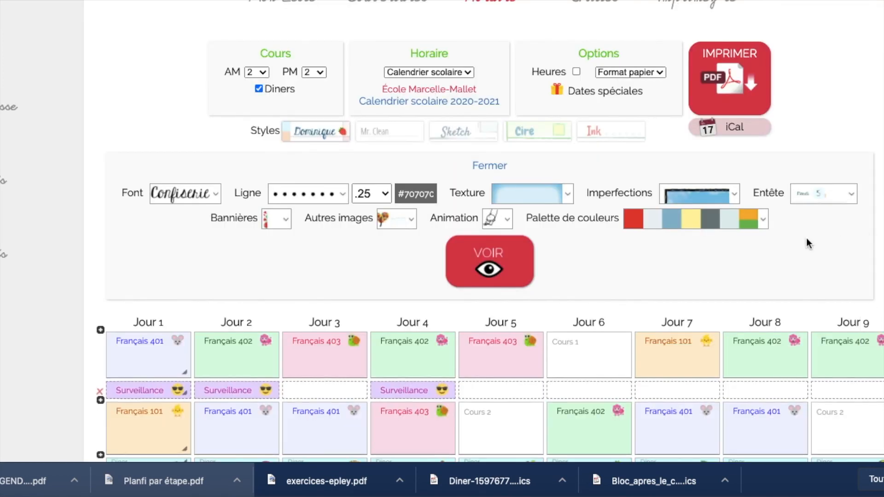
# - Switch the agenda to the Cire style and preview its pages through the Jeudi 27 and Vendredi 28 août course blocks
pyautogui.click(558, 133)
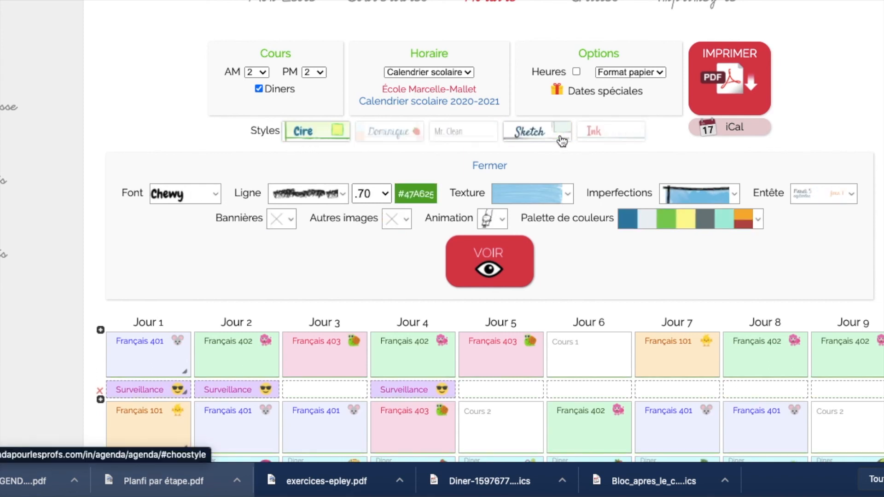
pyautogui.click(509, 254)
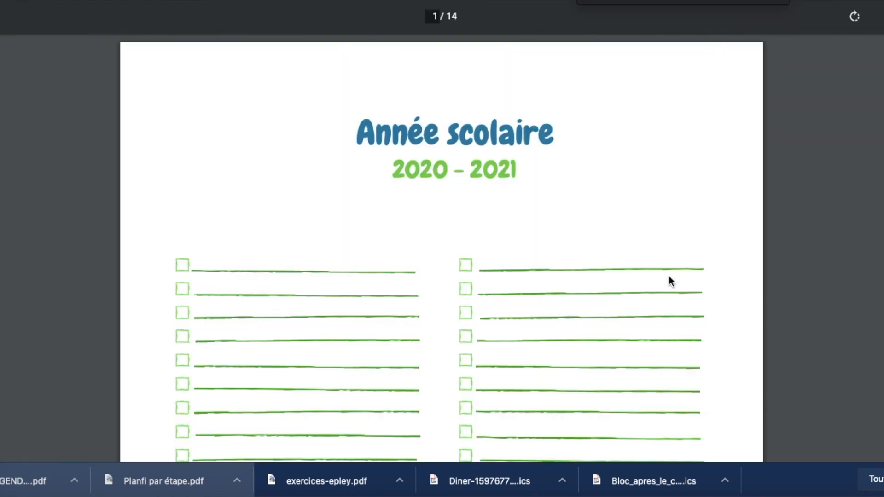
pyautogui.scroll(-20, 607, 359)
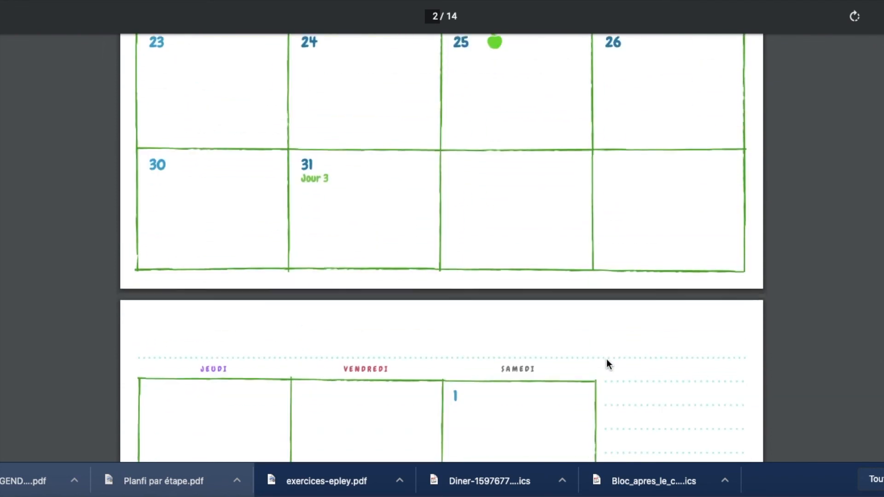
pyautogui.scroll(-20, 607, 360)
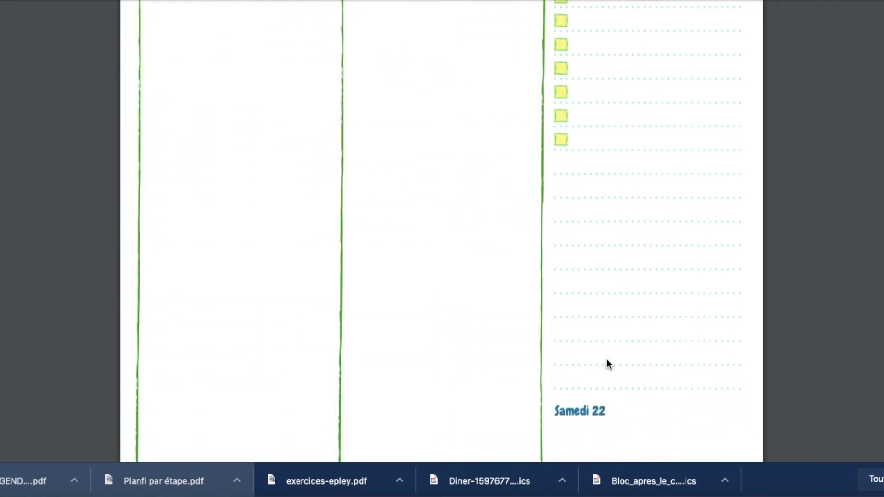
pyautogui.scroll(-20, 606, 363)
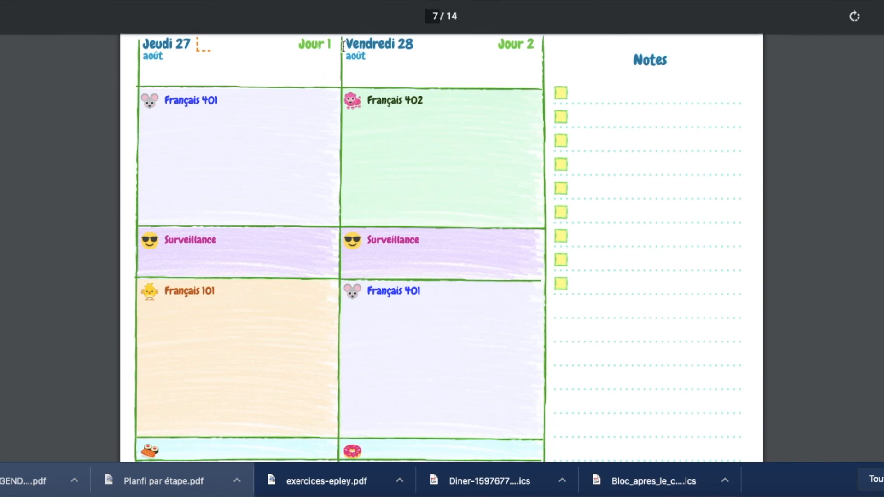
pyautogui.click(433, 1)
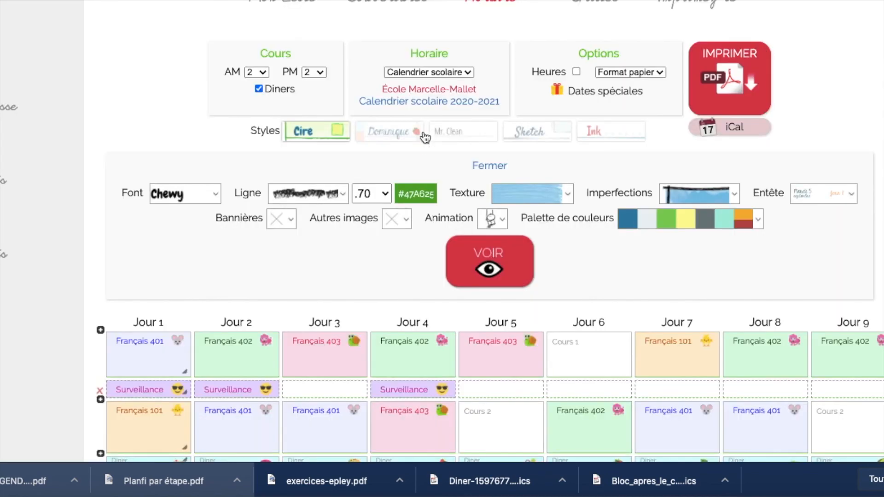
# - Set the Cire style's line colour to dark blue #1B12A6 and check the title page in the preview
pyautogui.click(418, 196)
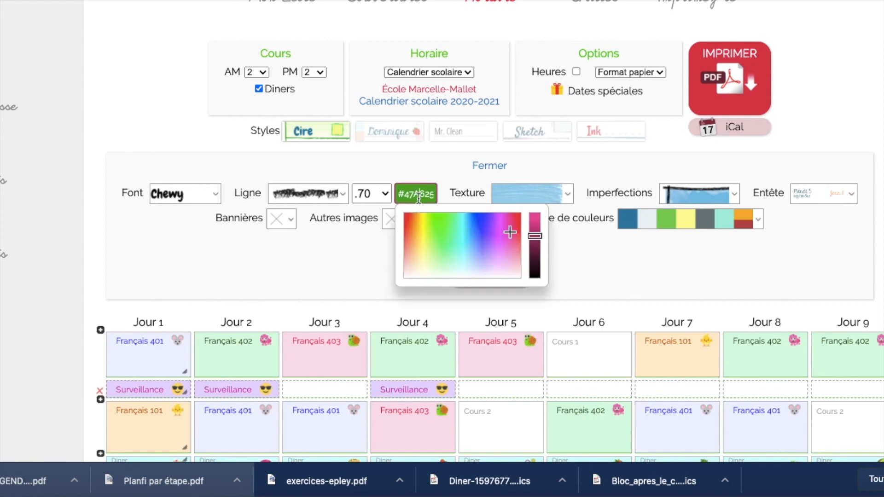
pyautogui.click(481, 222)
pyautogui.click(554, 256)
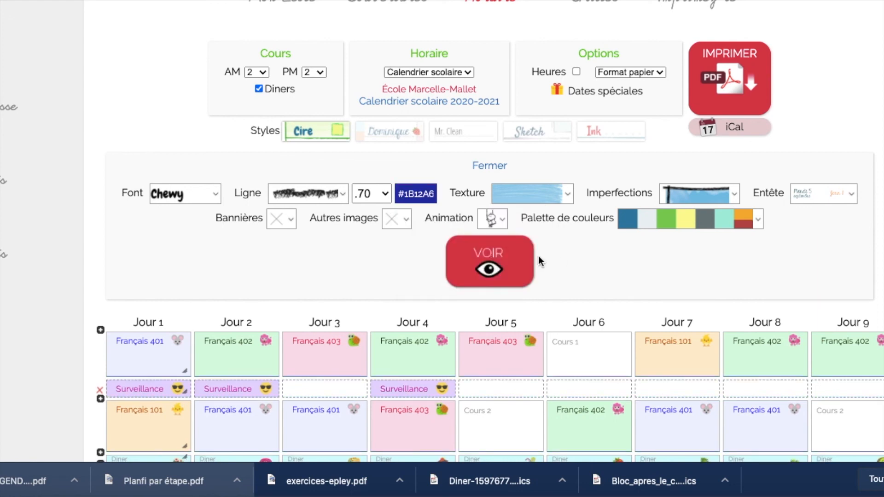
pyautogui.click(511, 267)
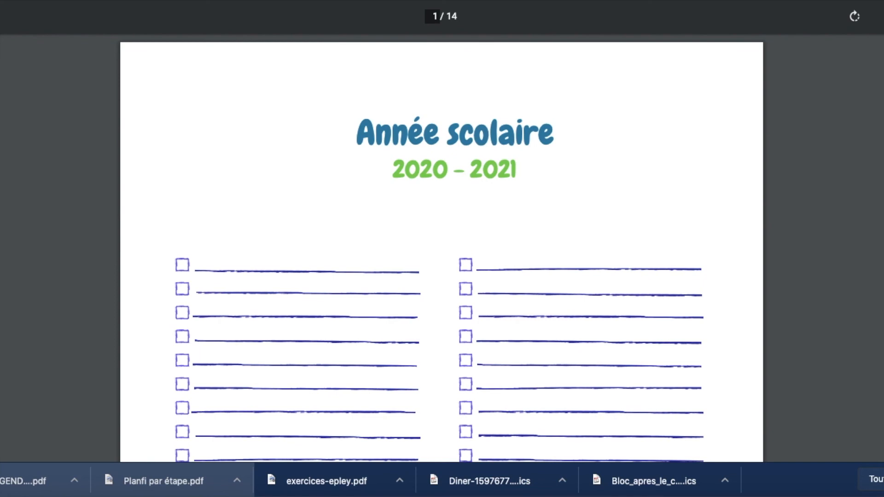
pyautogui.press('super+w')
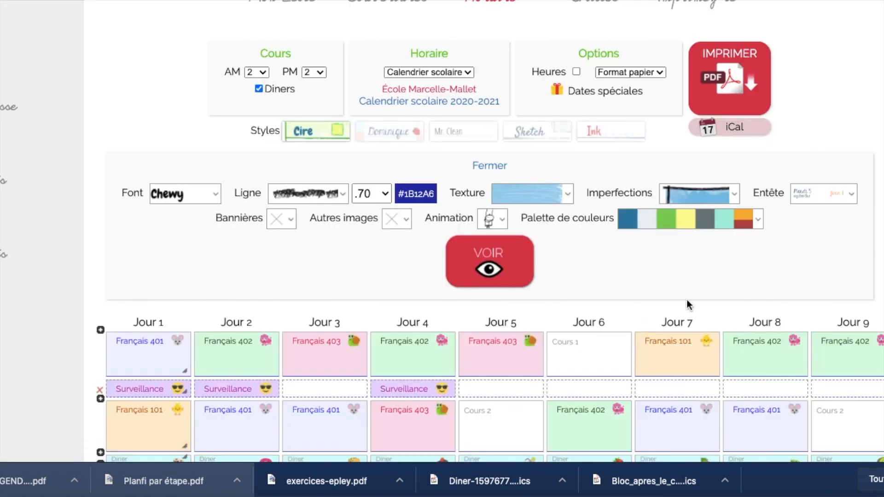